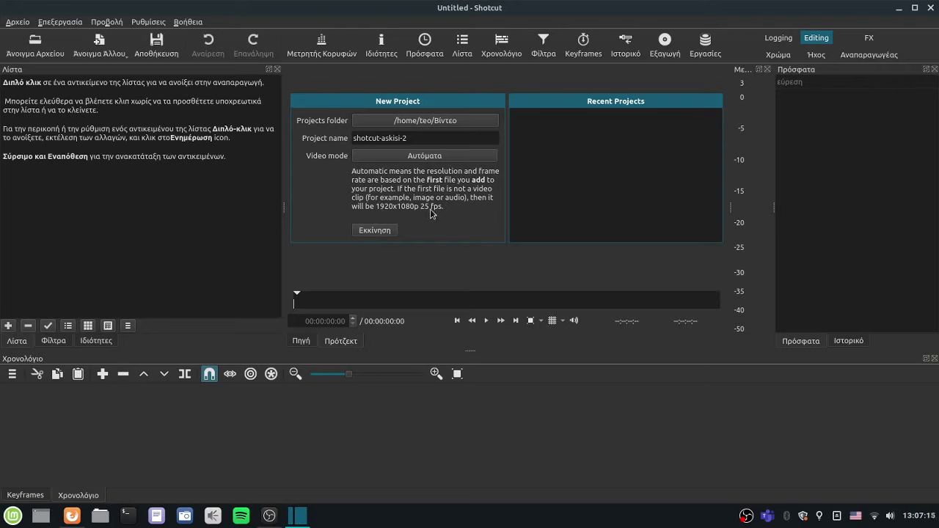
Step: Create the project shotcut-askisi-2, keeping the video mode on automatic
left_click(435, 157)
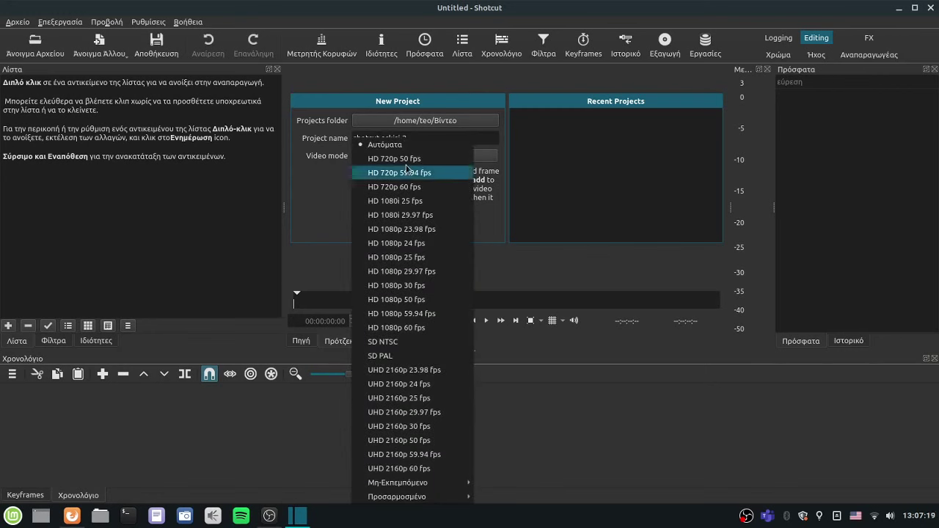
mouse_move(416, 486)
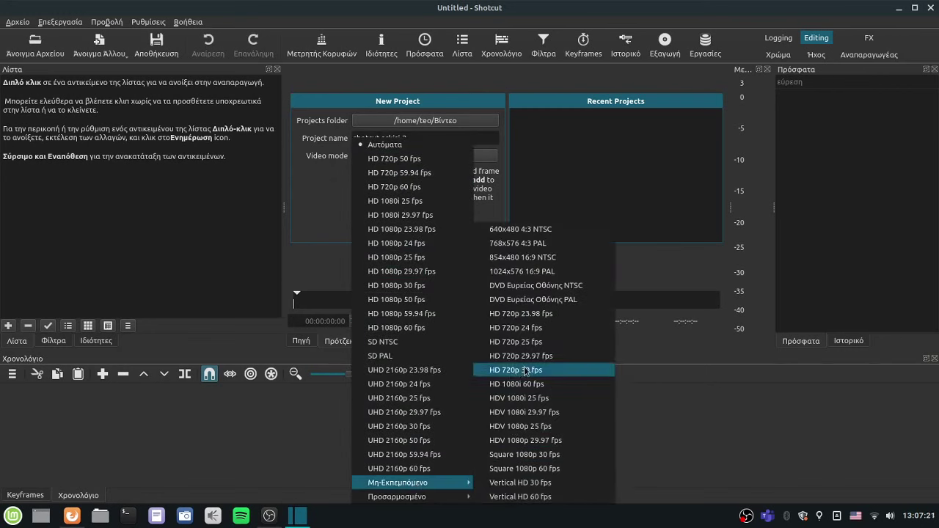
left_click(327, 275)
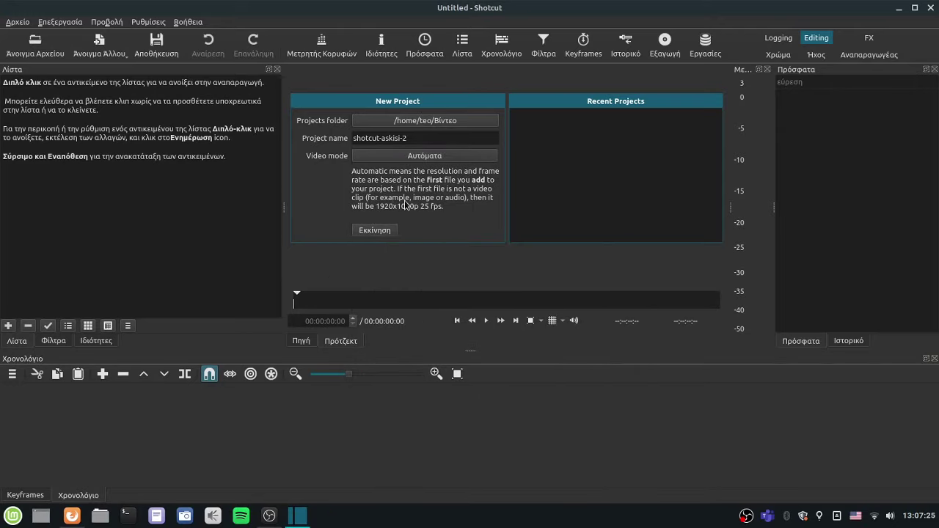
left_click(377, 232)
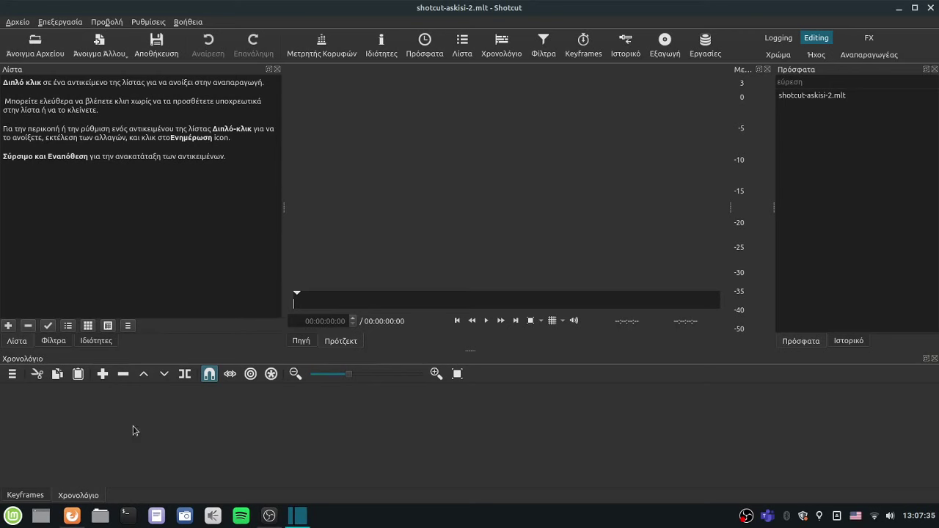
Step: Import the three JPG photos and the Stylish Groove MP3 from the downloaded shotcut-askisi-2-files folder into the playlist
left_click(101, 517)
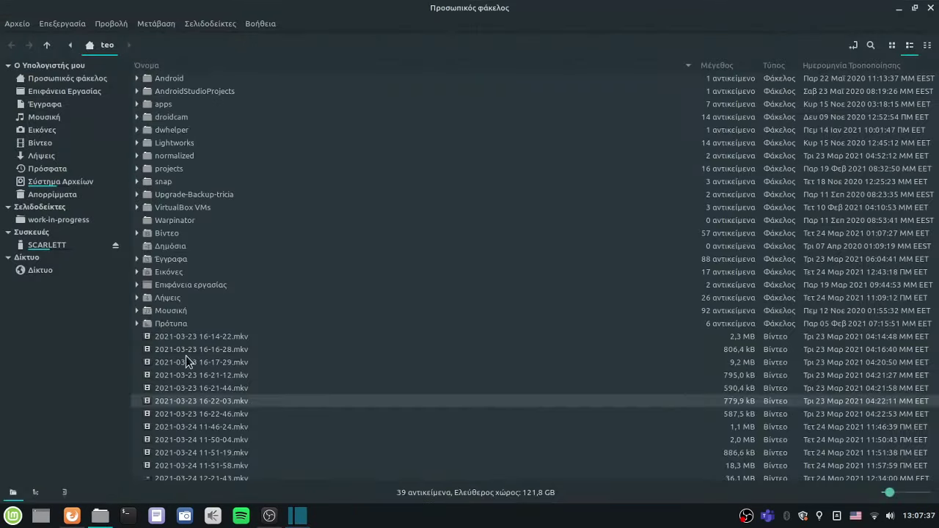
left_click(52, 156)
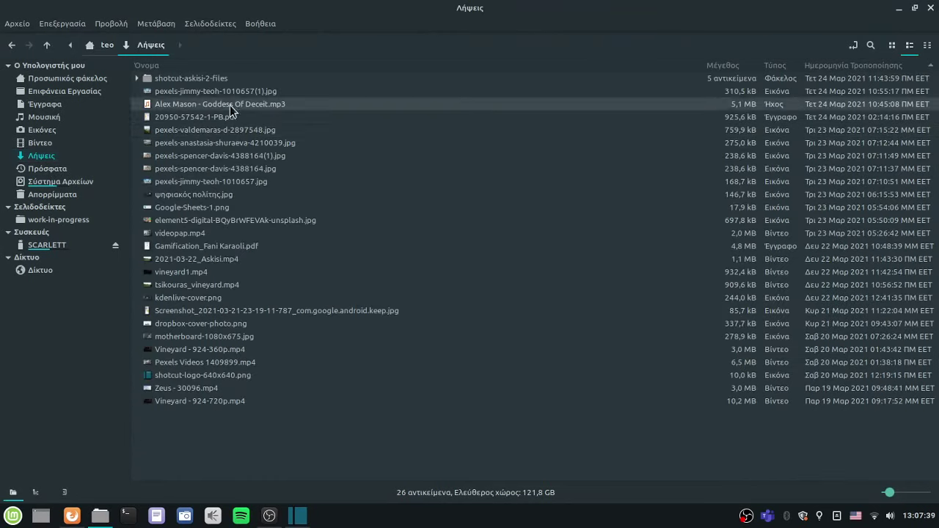
double_click(211, 80)
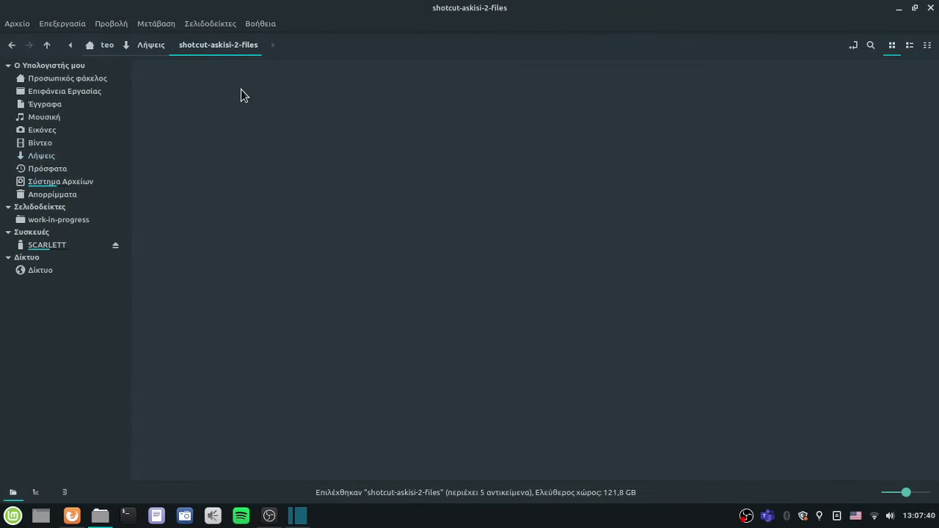
double_click(302, 11)
left_click_drag(679, 217, 72, 234)
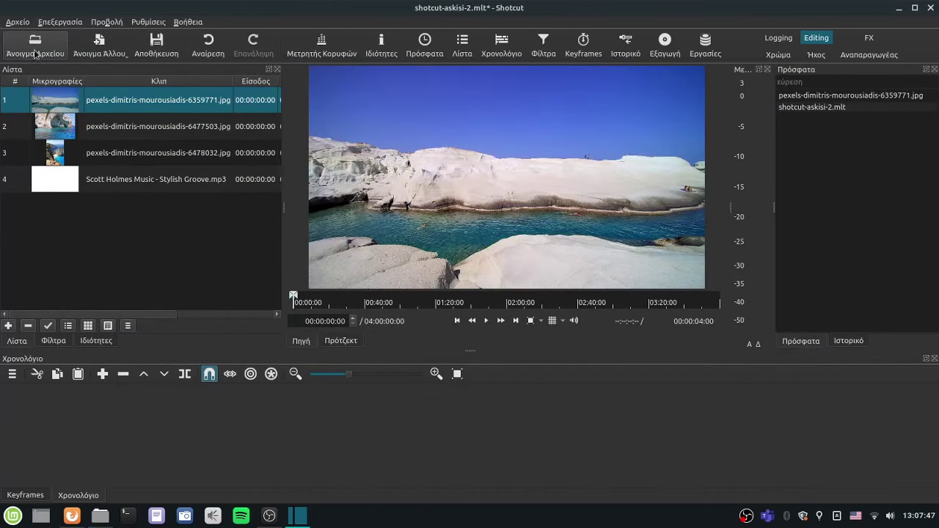
left_click(32, 44)
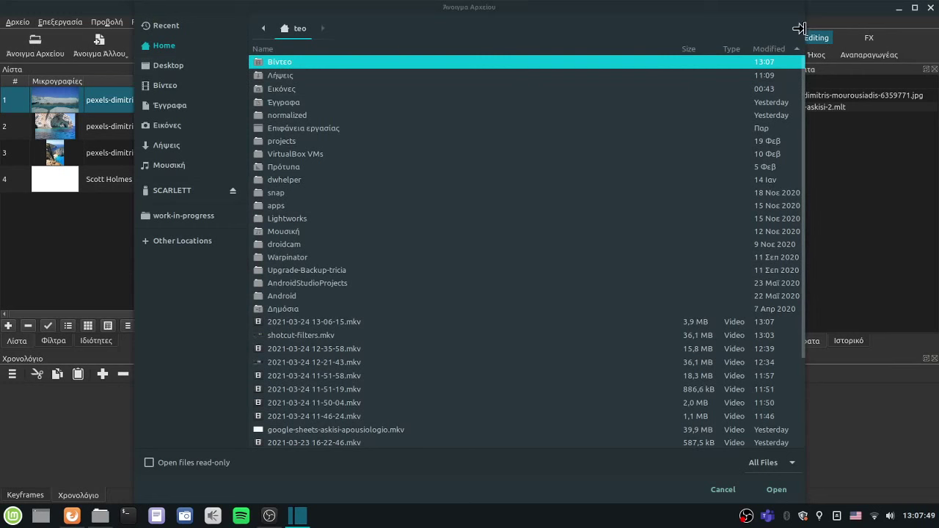
left_click(722, 490)
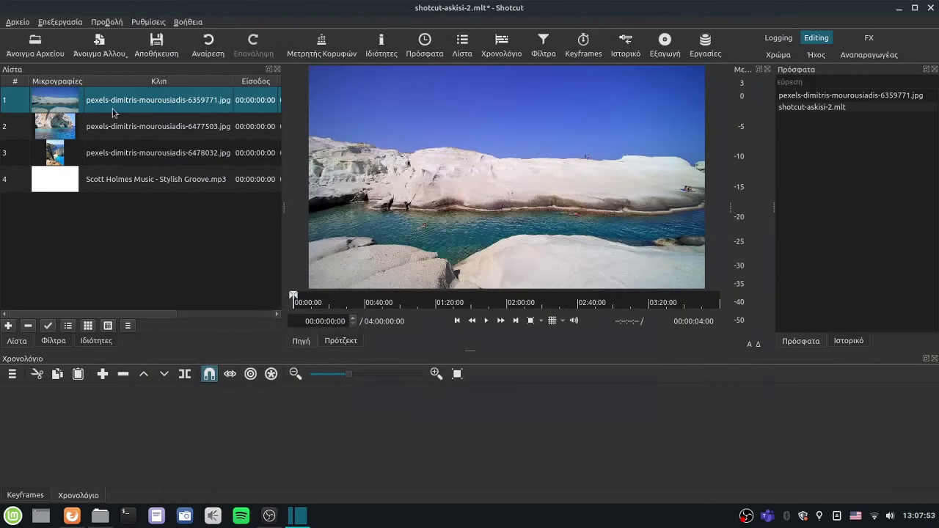
Step: Place the three photos in playlist order on video track V1, leaving gaps between them
left_click_drag(101, 102, 87, 427)
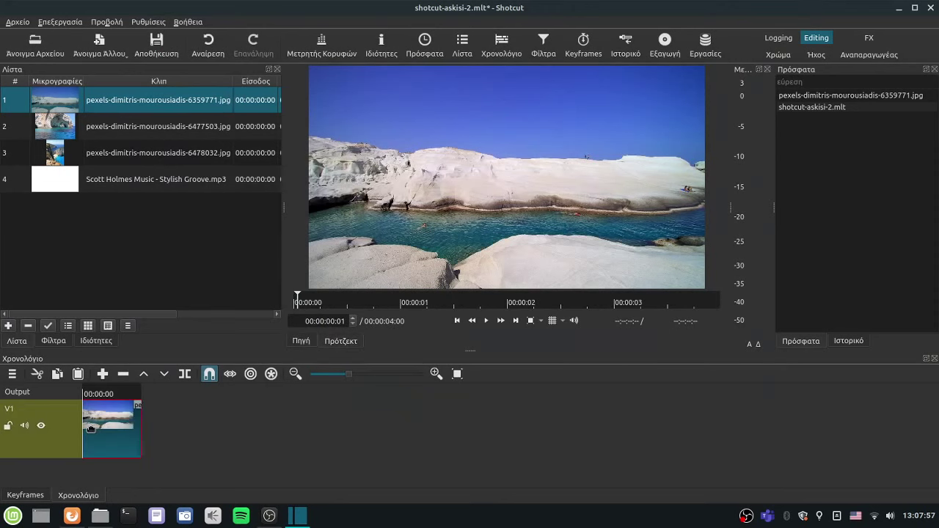
left_click_drag(127, 133, 188, 444)
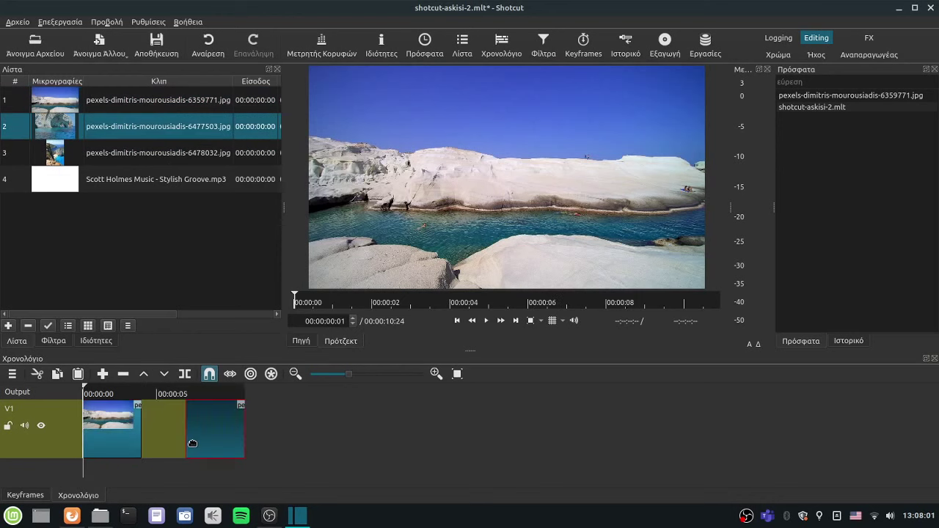
left_click_drag(123, 152, 319, 455)
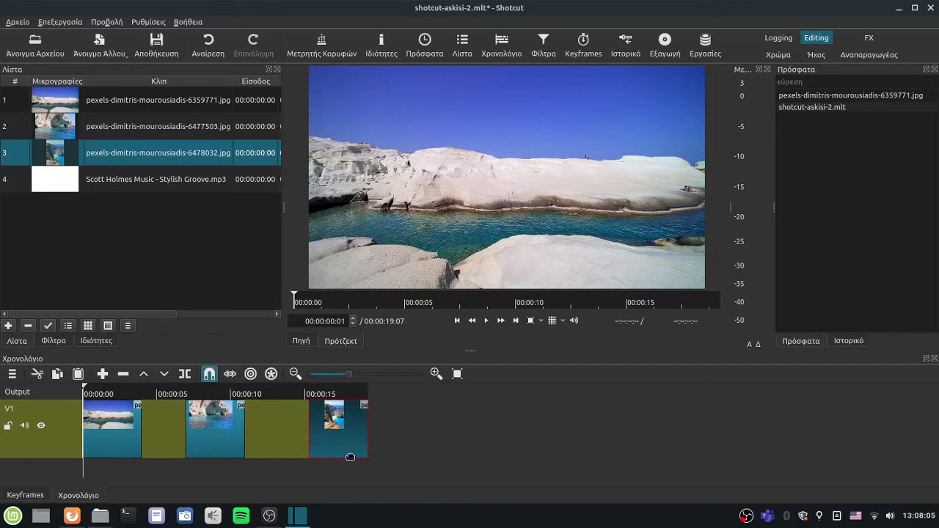
left_click(457, 374)
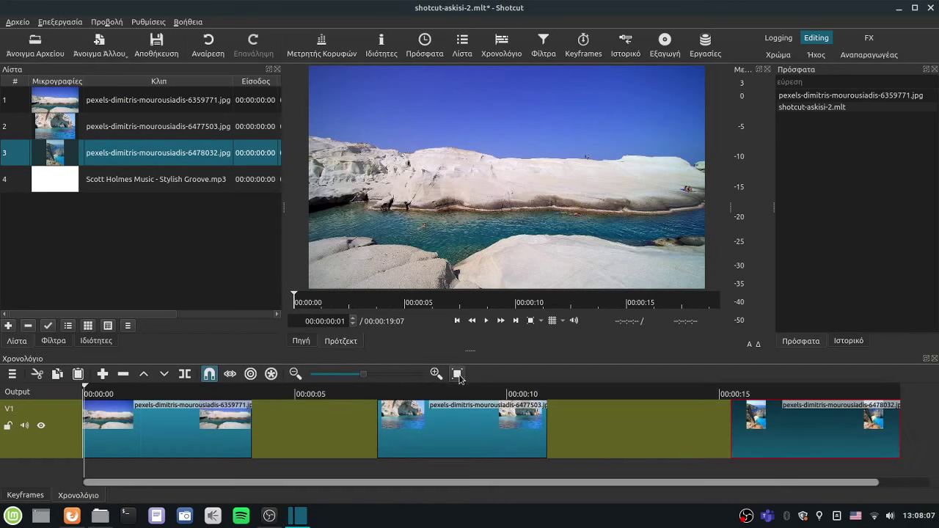
Step: Shorten the first photo clip on V1 from its end to about 3.4 seconds
left_click(250, 430)
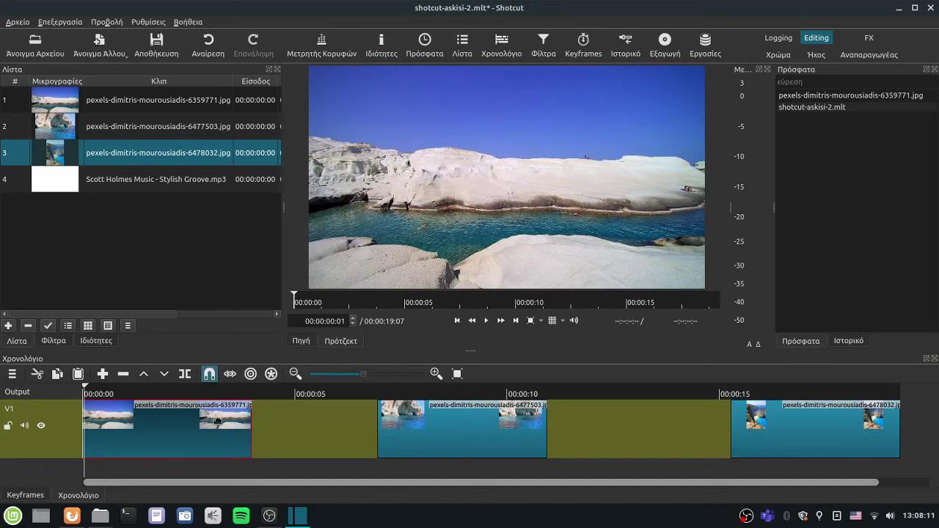
left_click(160, 395)
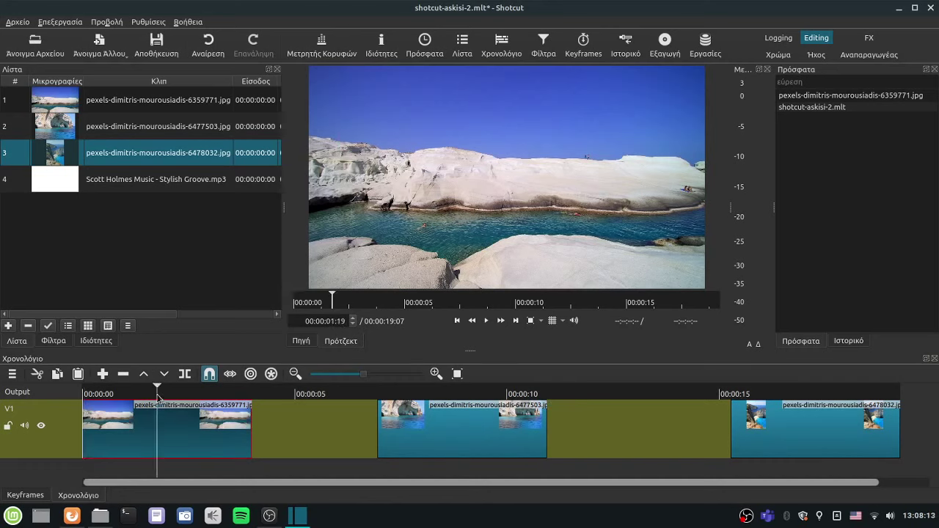
left_click_drag(194, 396, 250, 403)
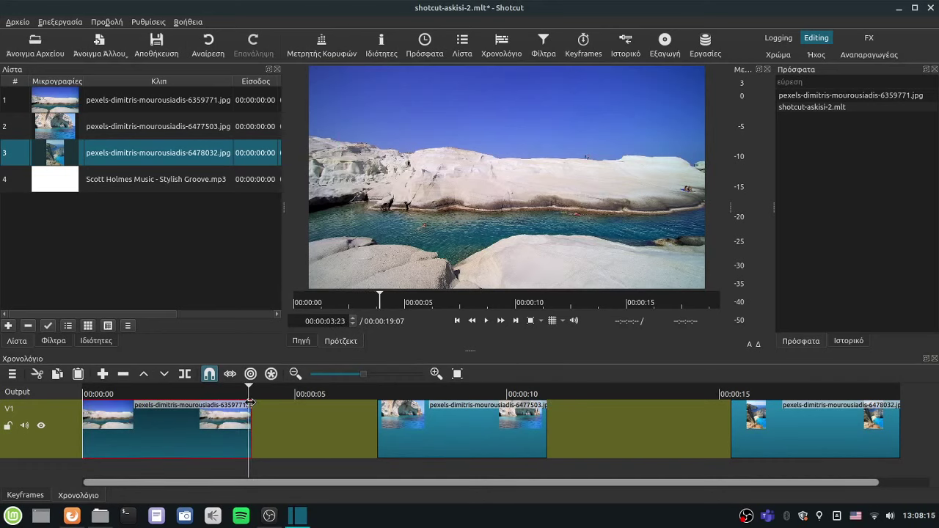
key("Page_Up")
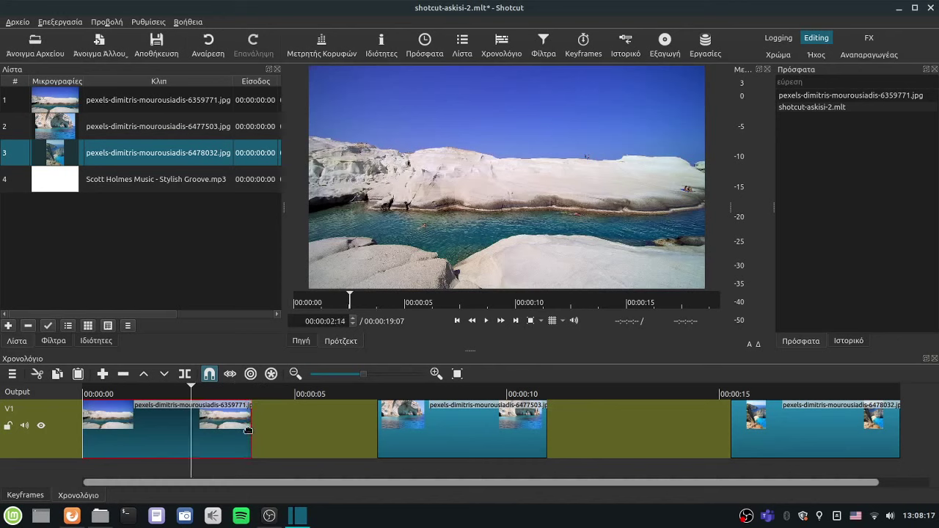
left_click_drag(251, 430, 232, 437)
Step: Close the gaps between the three photo clips on V1 and shorten the second clip to about 3.5 seconds
left_click_drag(430, 436, 266, 441)
left_click_drag(395, 433, 370, 435)
left_click_drag(743, 440, 390, 448)
Step: Shorten the third photo clip on V1 from its end to about 3 seconds
left_click_drag(191, 388, 393, 408)
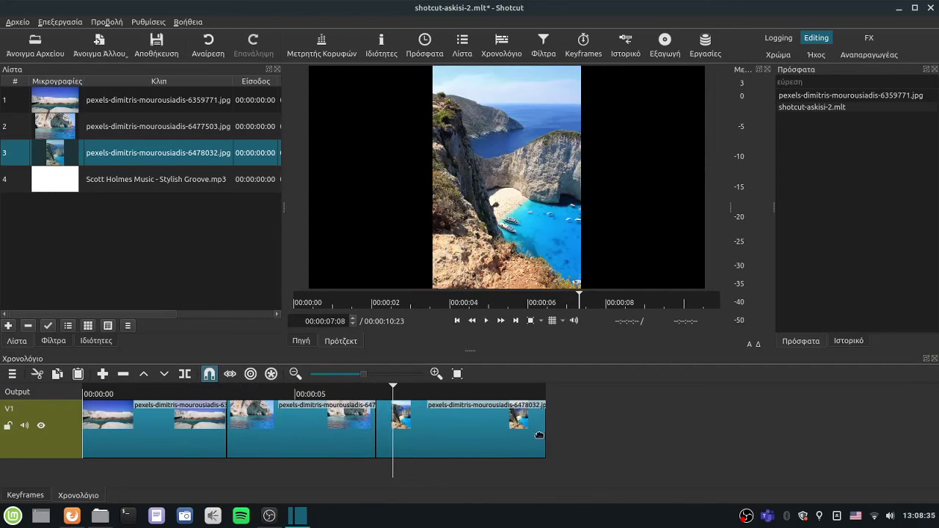
left_click(540, 436)
left_click_drag(543, 433, 464, 437)
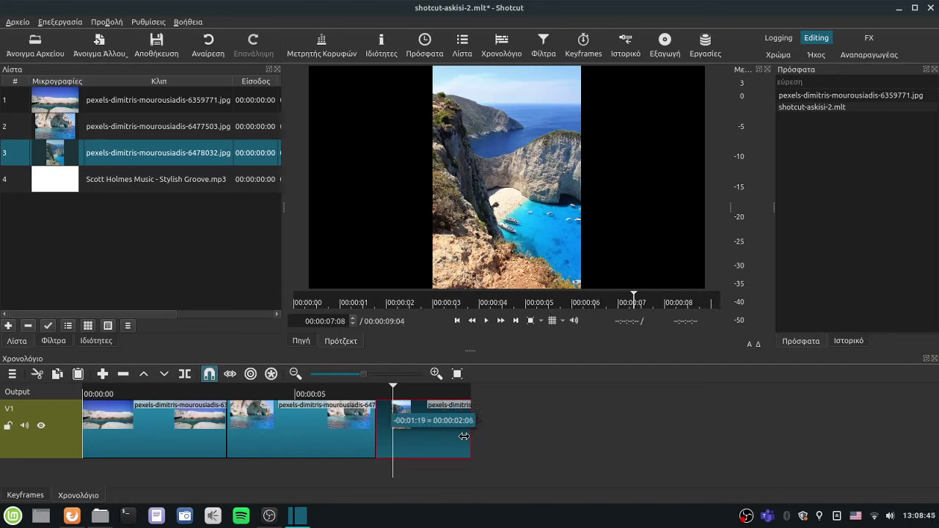
left_click_drag(464, 436, 498, 432)
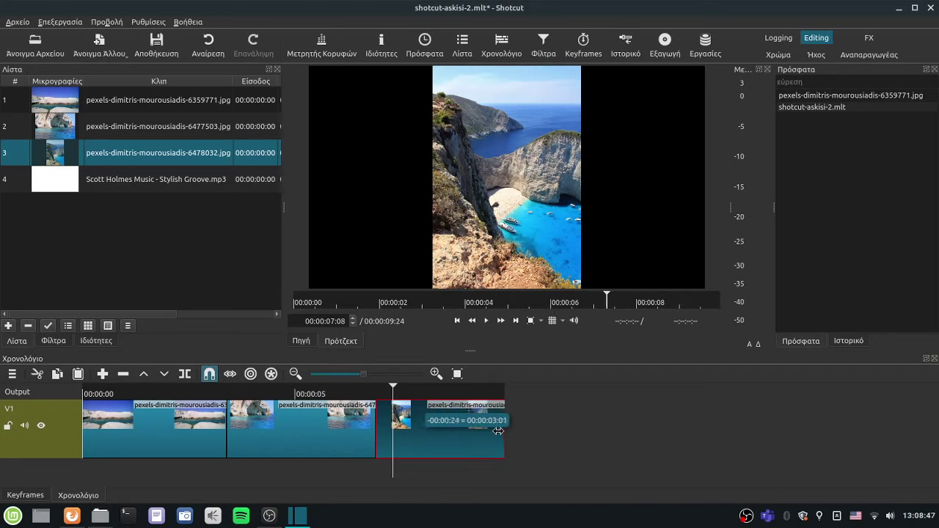
Step: Review the three photo clips on the timeline, checking how each photo fills the video frame
left_click(323, 393)
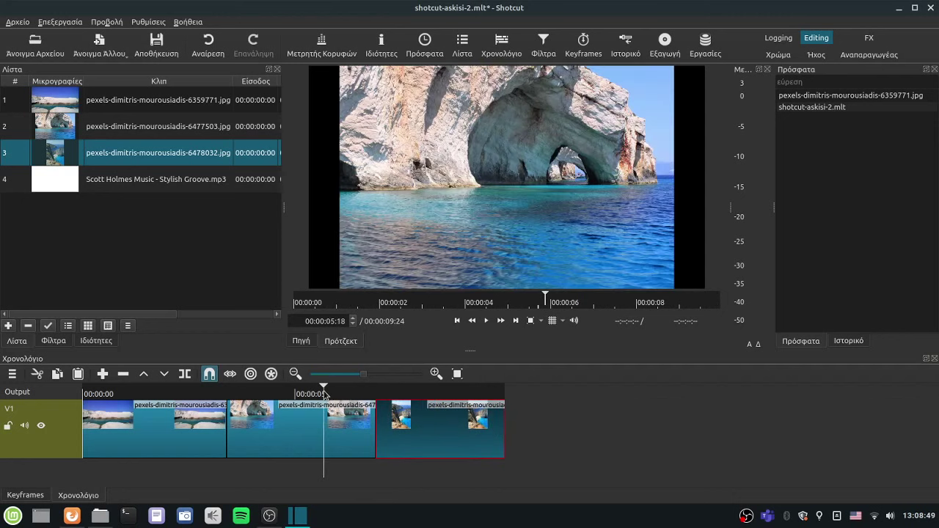
left_click(457, 375)
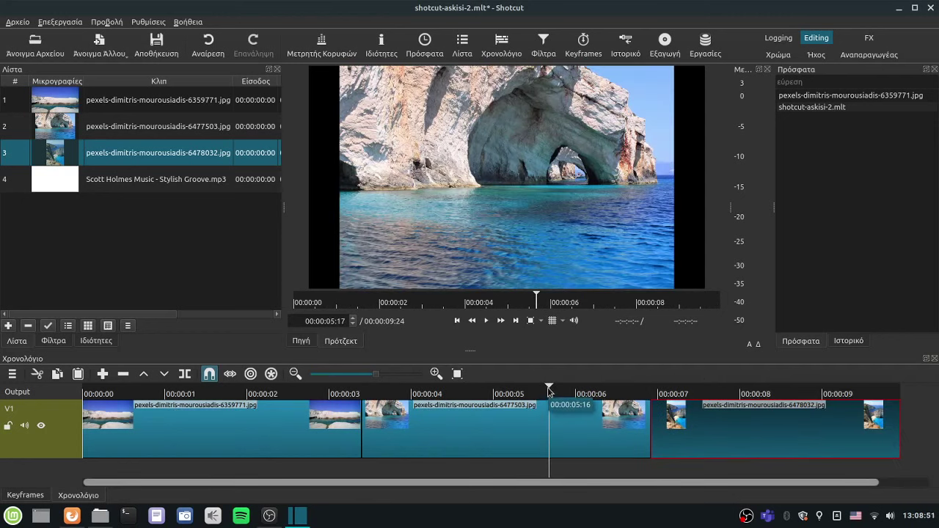
left_click_drag(551, 396, 297, 433)
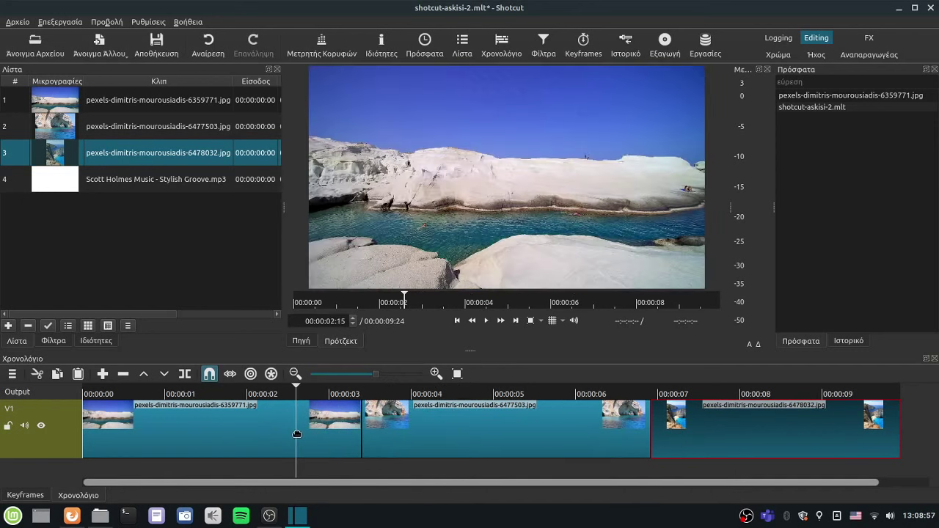
left_click(239, 428)
left_click(466, 433)
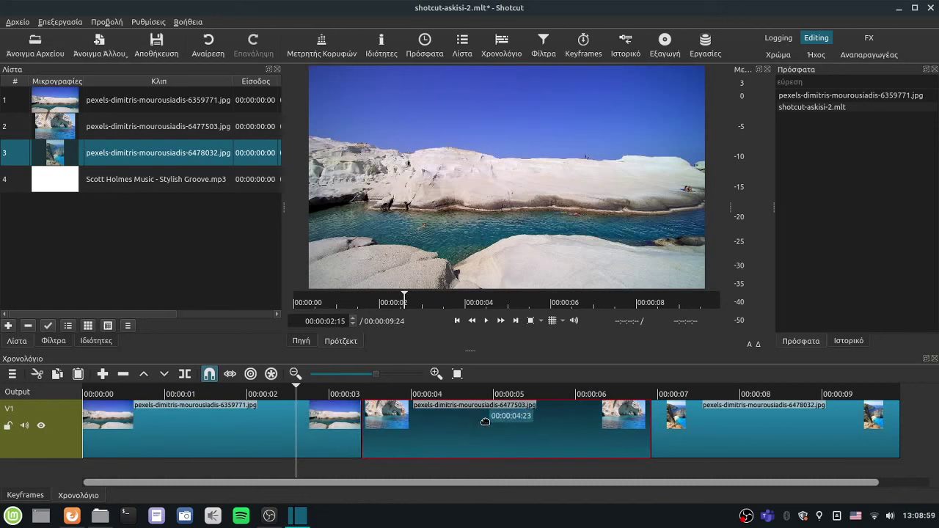
key("Down")
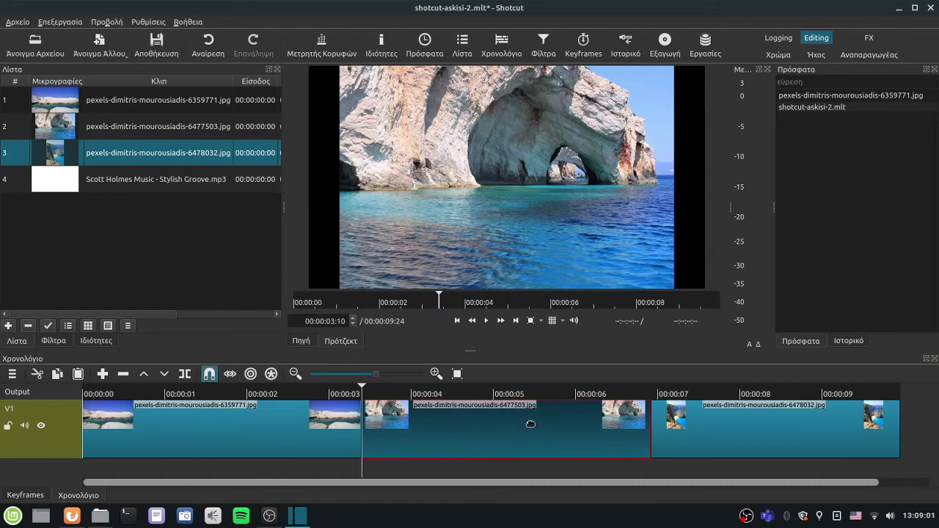
left_click(733, 427)
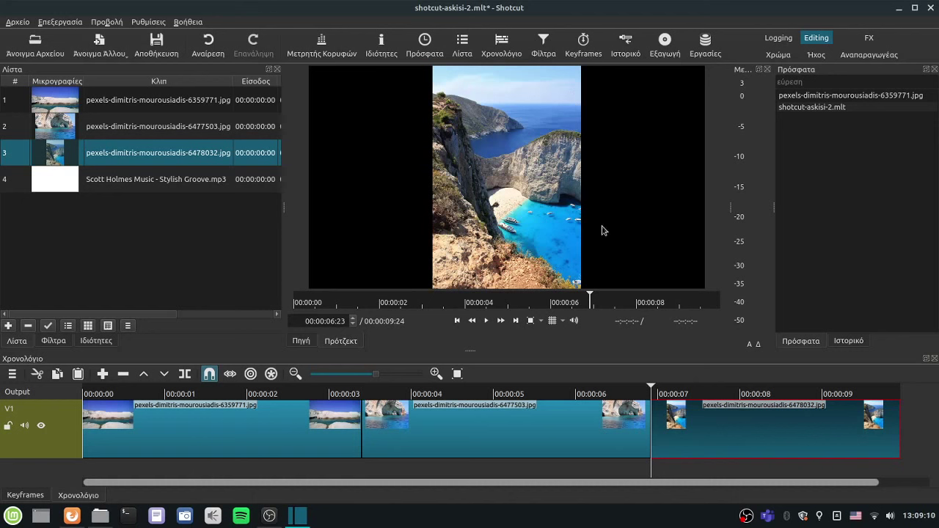
left_click_drag(552, 396, 490, 396)
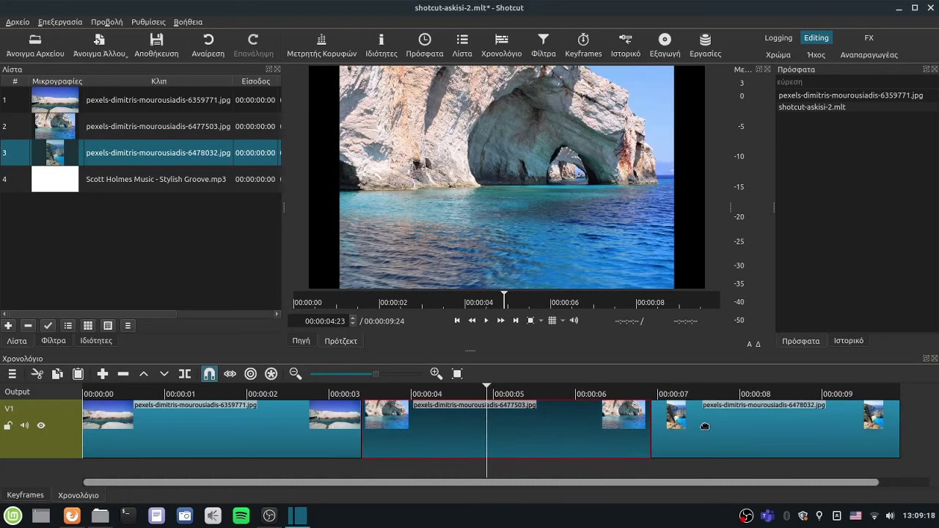
Step: Apply the Size, Position & Rotate filter to the second photo clip and zoom it to 139.3% so it fills the frame
left_click(488, 429)
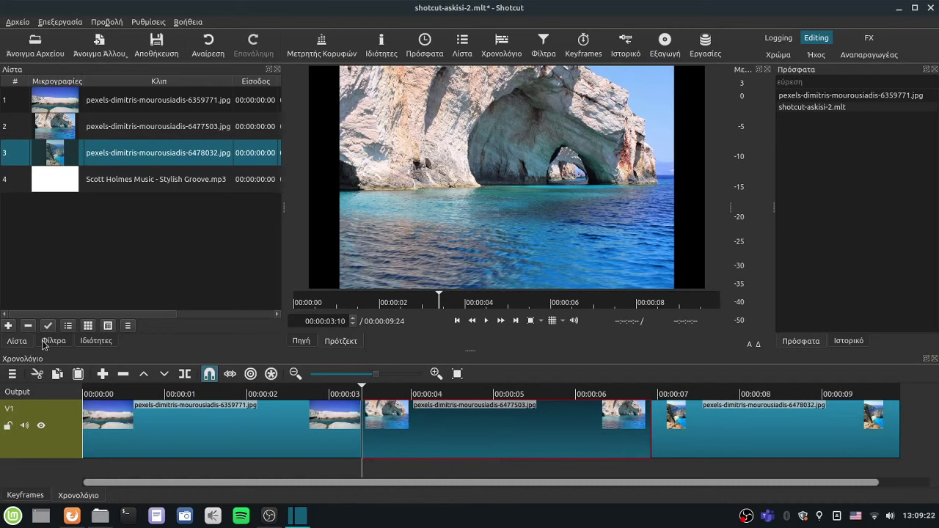
left_click(52, 343)
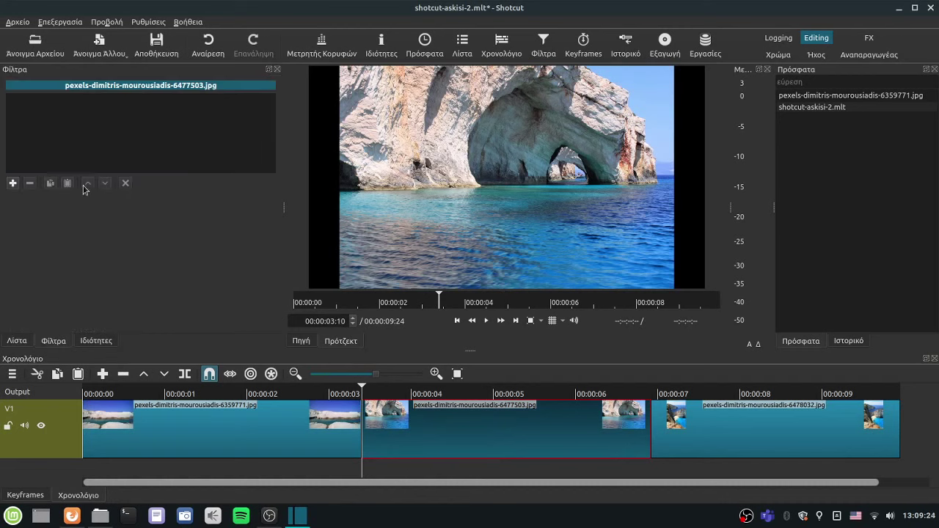
left_click(13, 187)
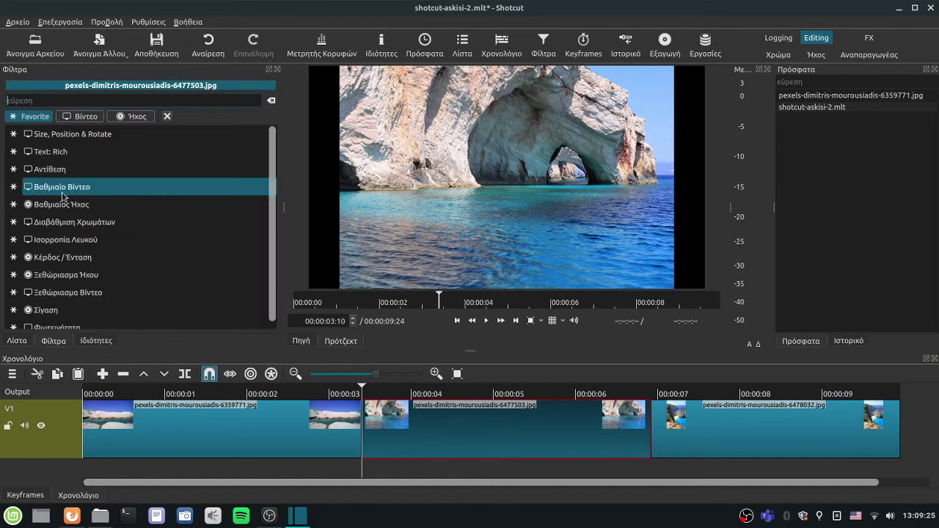
left_click(85, 135)
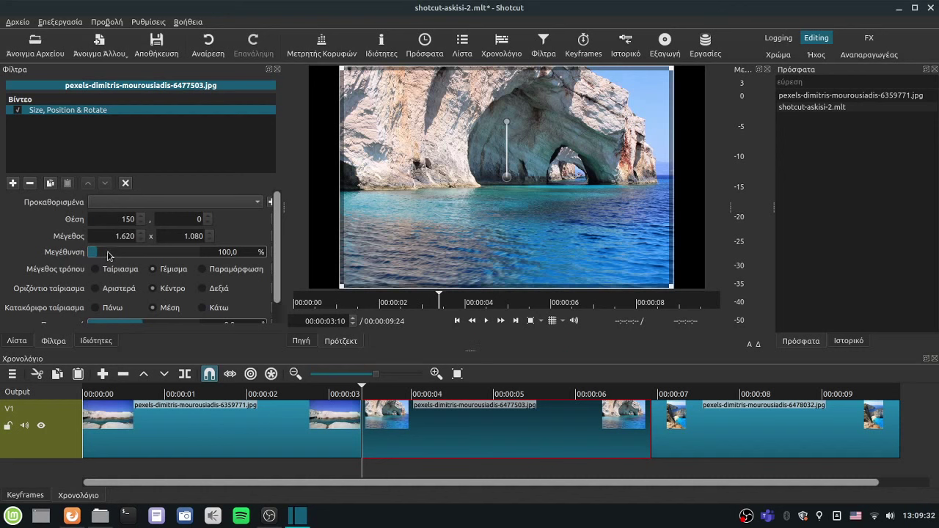
mouse_move(107, 255)
left_mouse_down()
mouse_move(115, 255)
mouse_move(104, 257)
left_mouse_up()
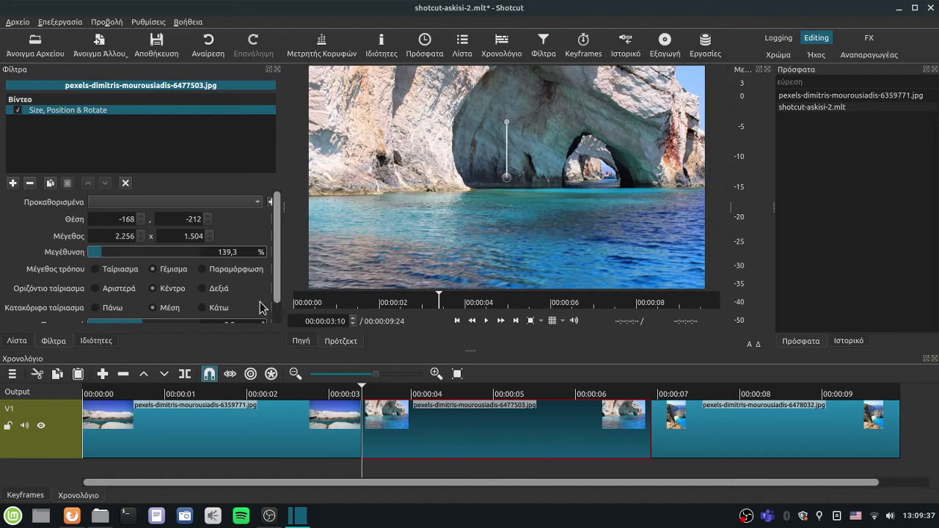
Step: Apply the Size, Position & Rotate filter to the third photo clip, zoom it to 288.7% and reposition it to -105, -1391
left_click(725, 438)
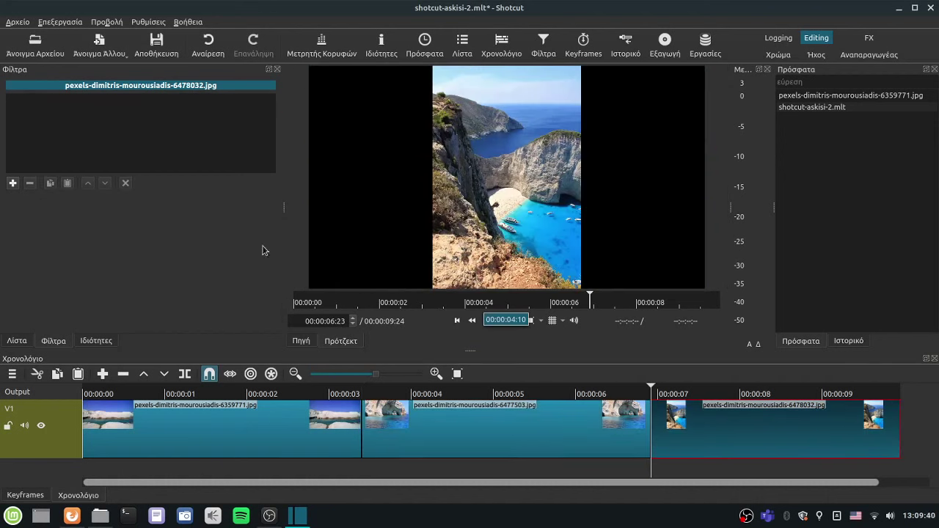
left_click(12, 184)
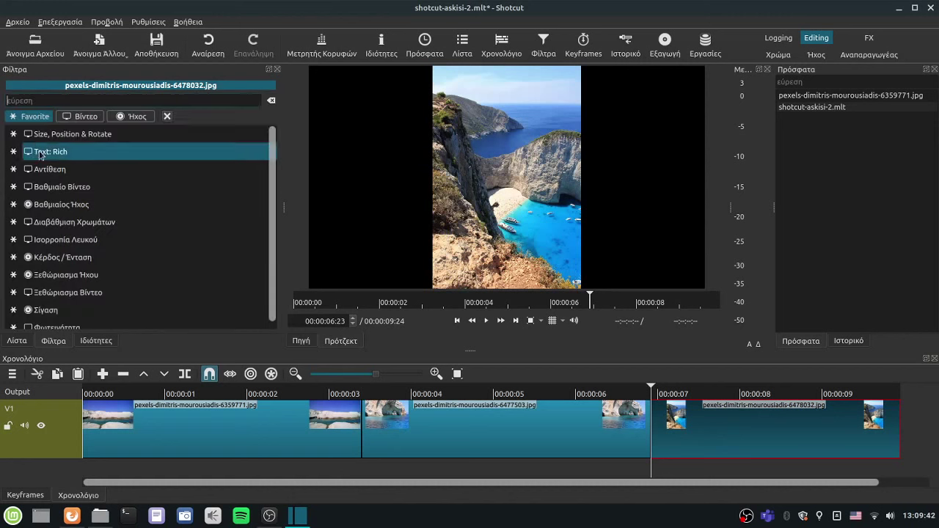
left_click(51, 133)
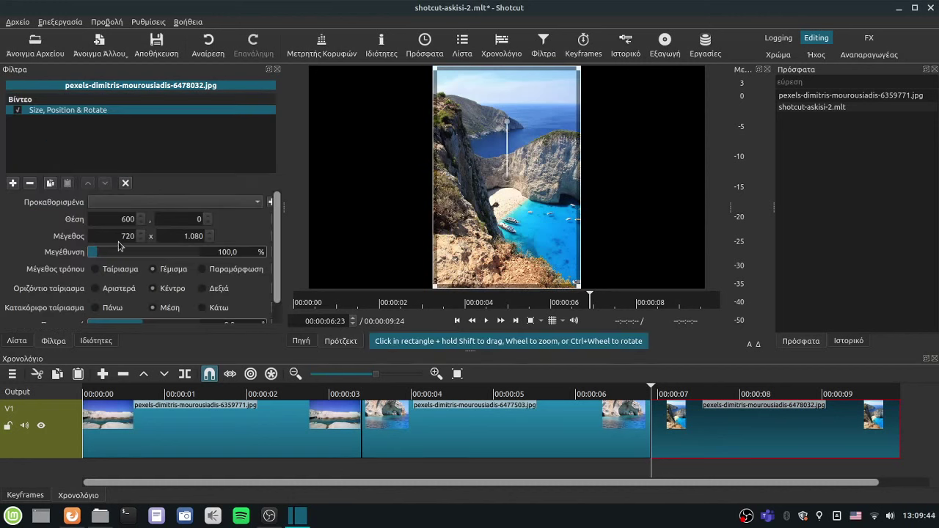
left_click_drag(95, 257, 118, 257)
scroll(484, 187, "up", 2)
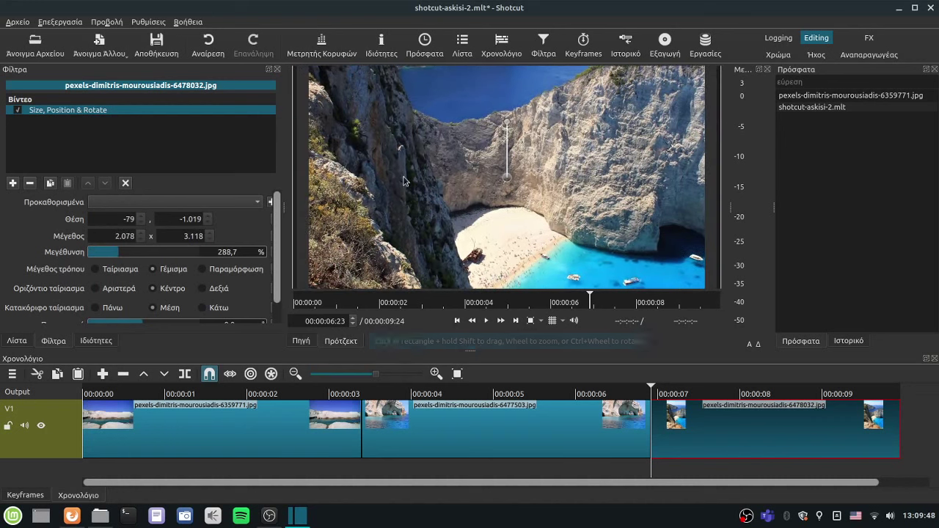
left_click_drag(506, 174, 502, 98)
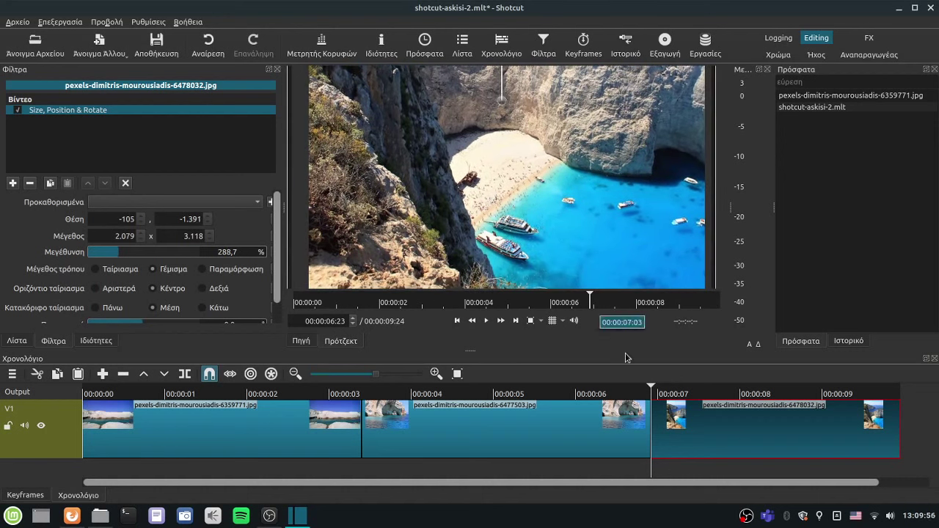
Step: Review the filters on each of the three photo clips and return the playhead to the start of the timeline
left_click_drag(652, 390, 254, 396)
left_click(255, 402)
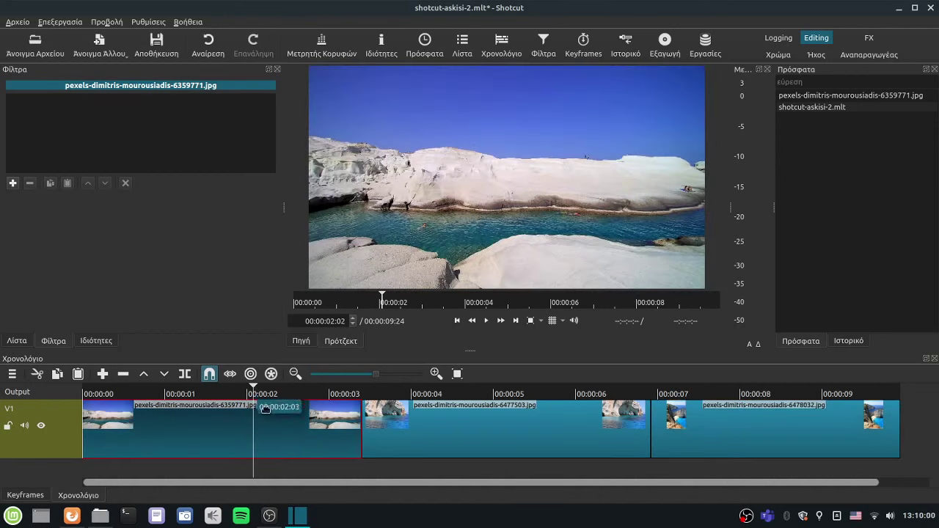
left_click(458, 429)
left_click(695, 419)
left_click(455, 439)
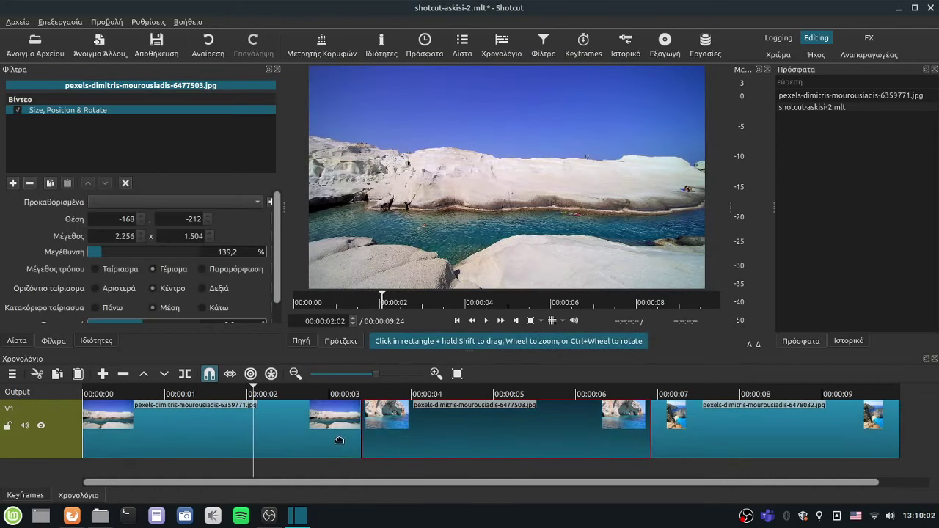
left_click(258, 444)
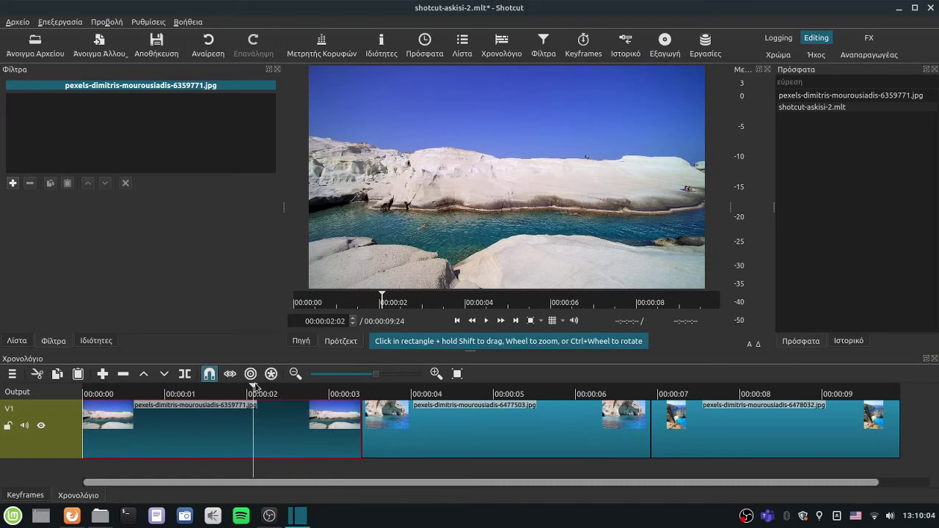
left_click_drag(252, 389, 153, 433)
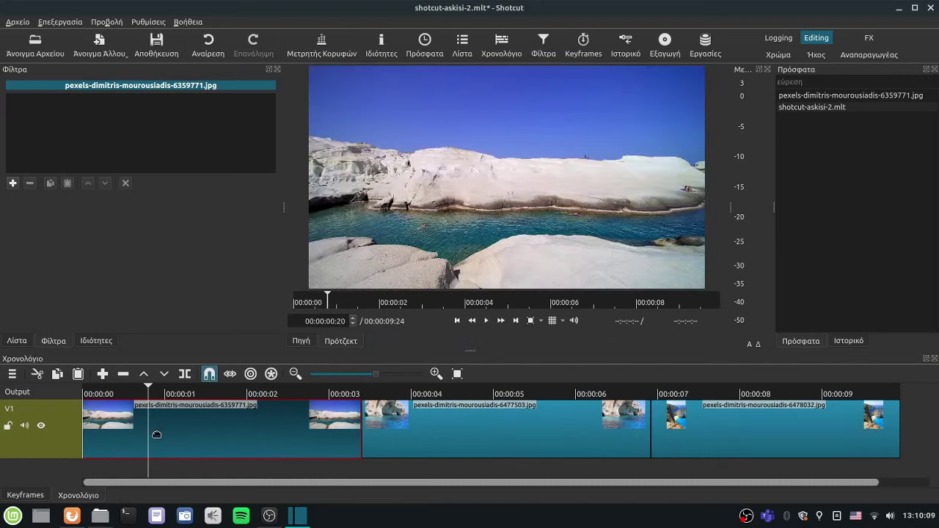
key("Home")
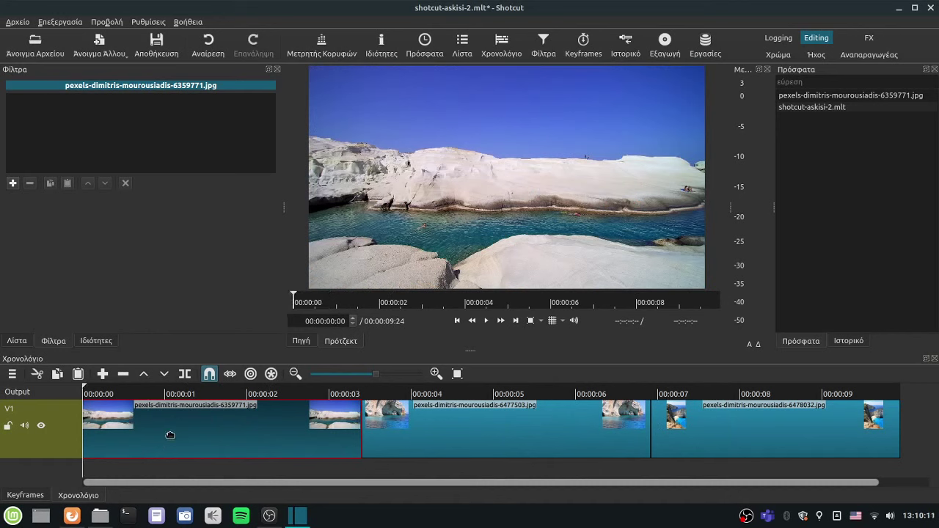
Step: Add the Color Grading filter (Διαβάθμιση Χρωμάτων) to the first photo clip on V1
left_click(16, 342)
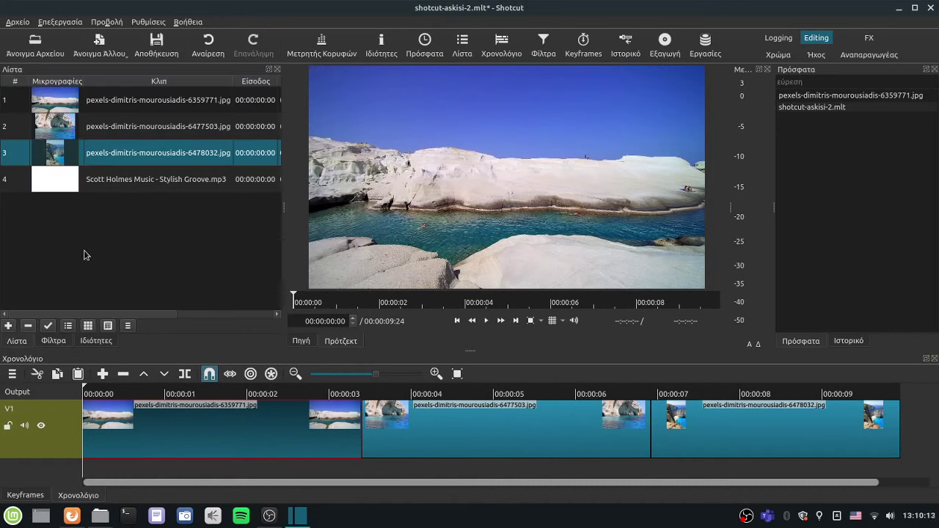
left_click(57, 342)
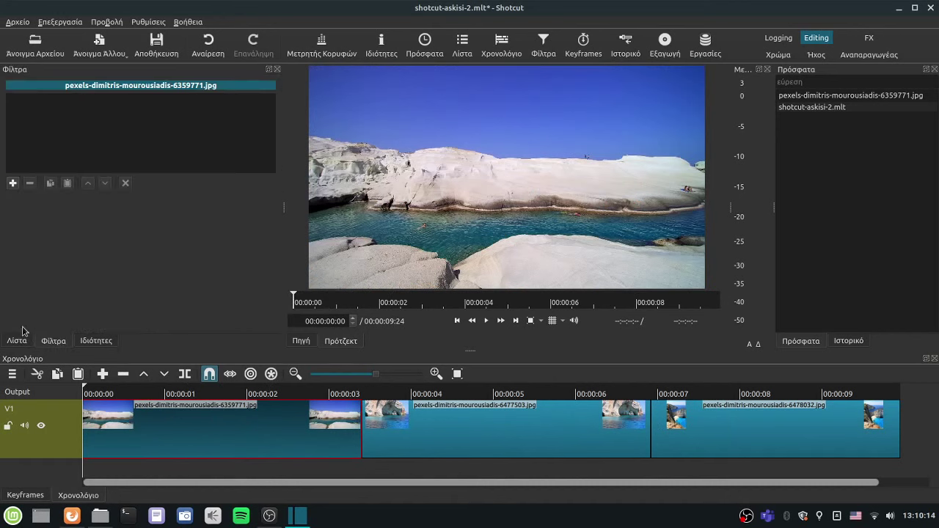
left_click(13, 183)
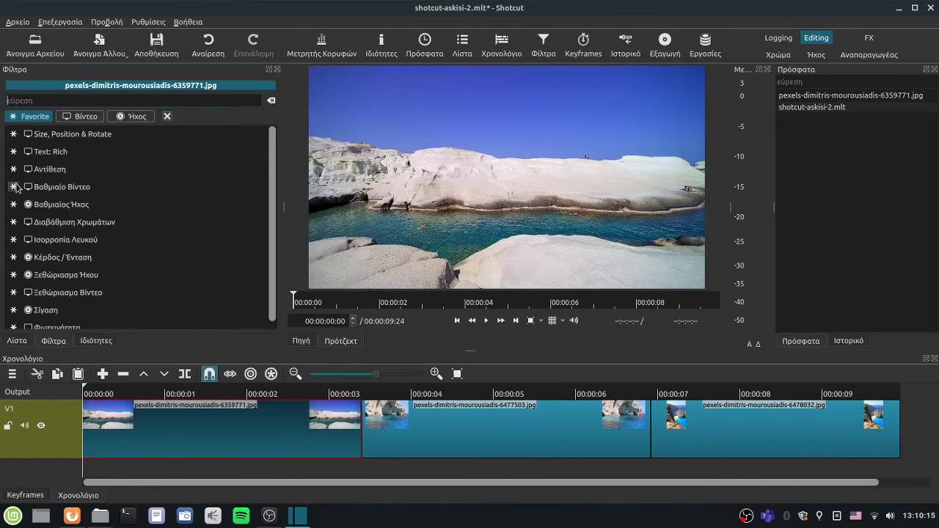
left_click(81, 223)
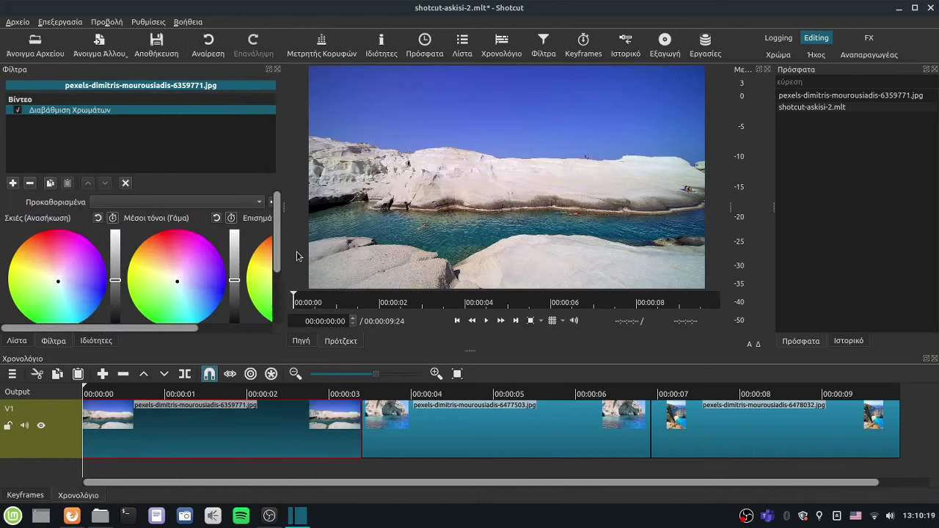
Step: Widen the filter settings area and shift the first clip's highlights (gain) to R -8.9% and B -19.9%, checking the tint on the clip
left_click_drag(284, 207, 364, 206)
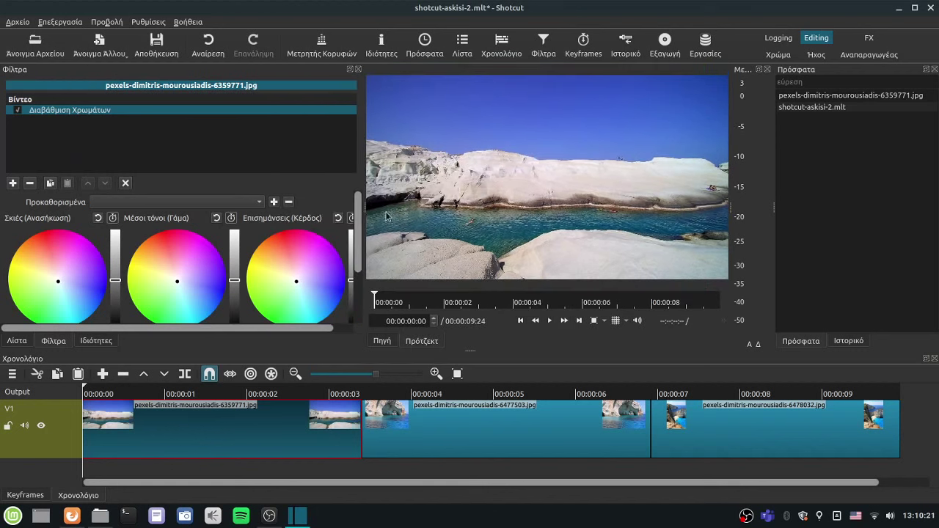
left_click_drag(803, 203, 889, 200)
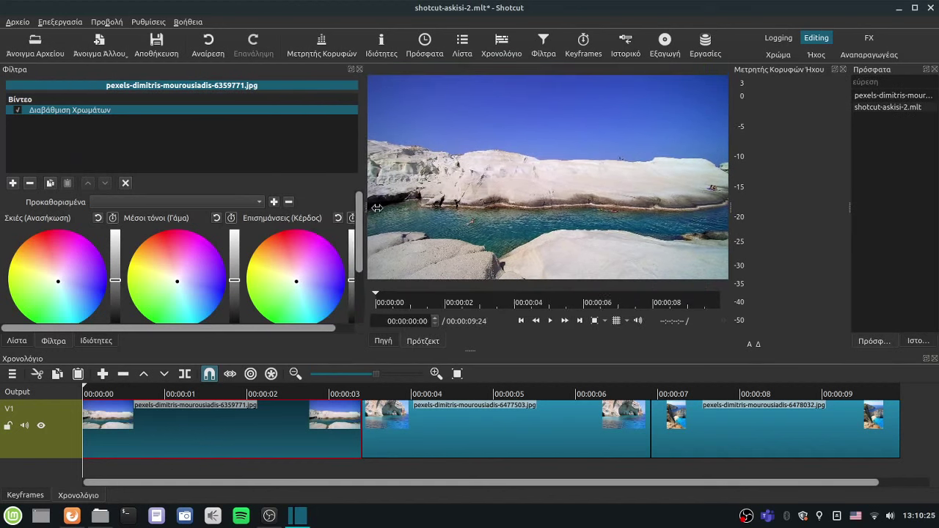
left_click_drag(364, 213, 403, 227)
left_click_drag(227, 329, 330, 329)
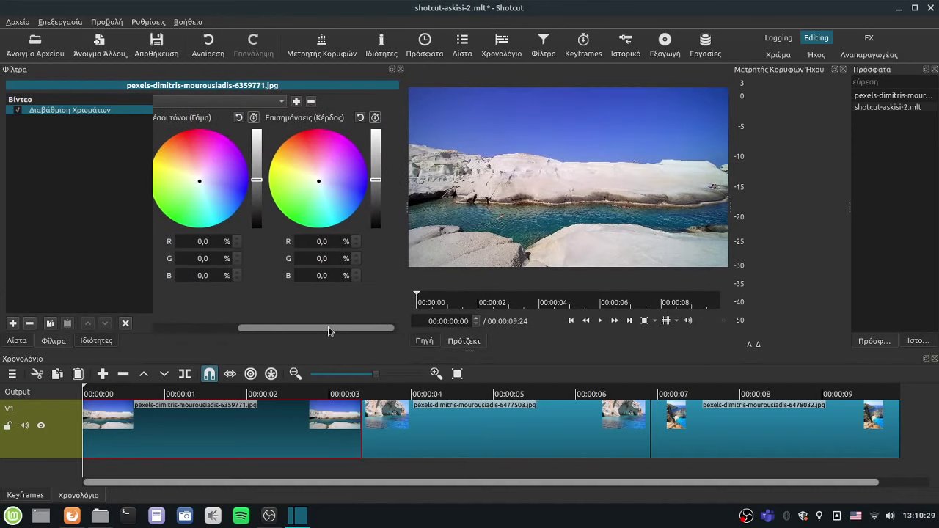
mouse_move(314, 171)
left_mouse_down()
mouse_move(328, 176)
mouse_move(328, 189)
mouse_move(311, 183)
left_mouse_up()
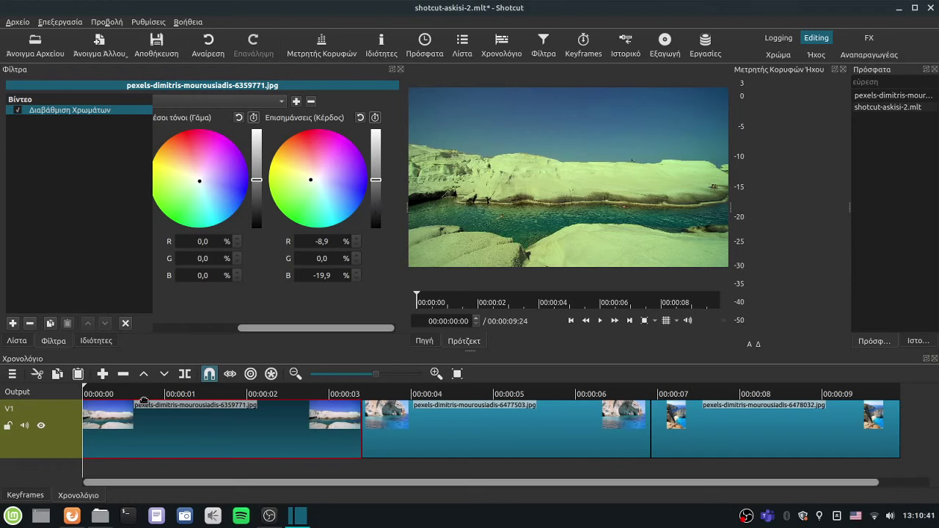
left_click_drag(92, 394, 221, 446)
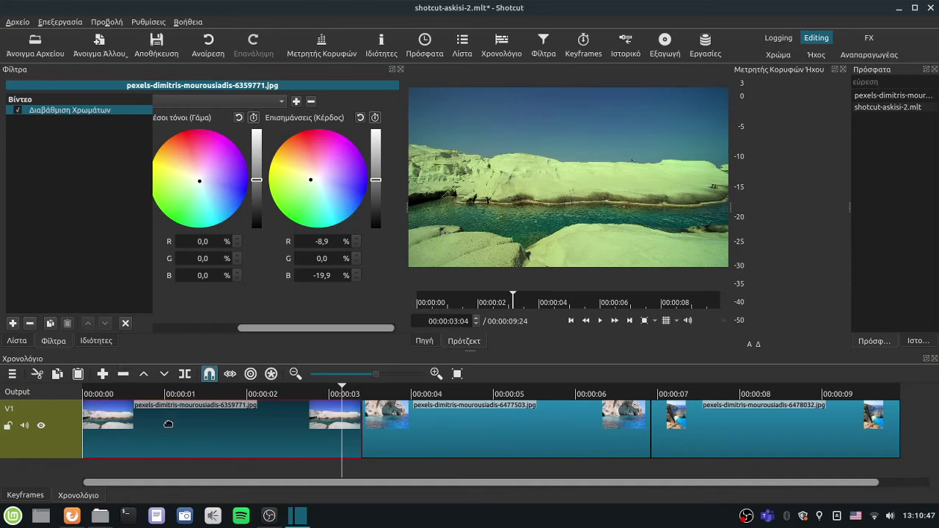
Step: Copy the first clip's color grading filter and paste it onto the second and third photo clips
key("Home")
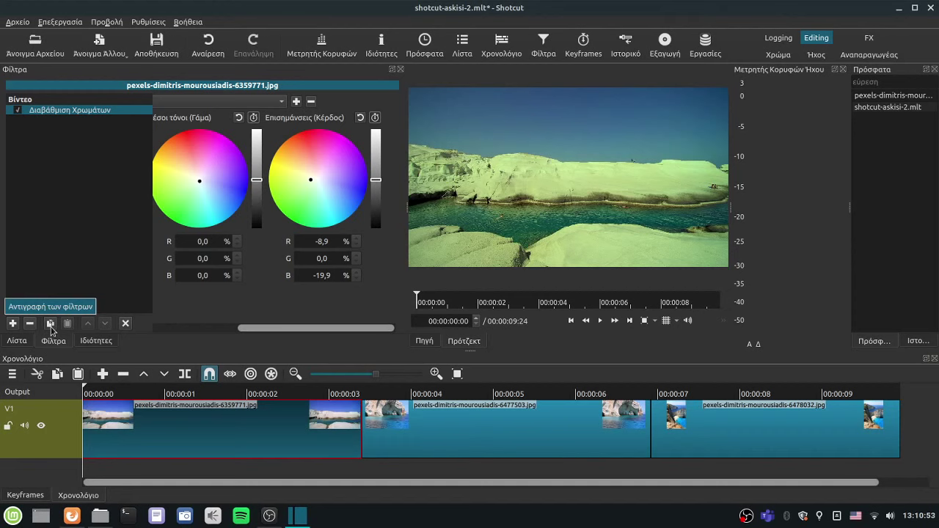
left_click(444, 434)
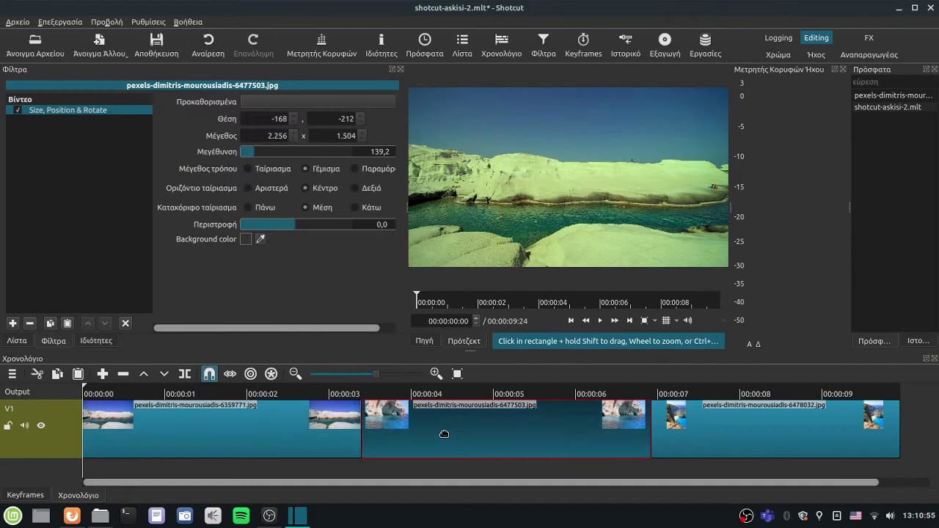
left_click(67, 325)
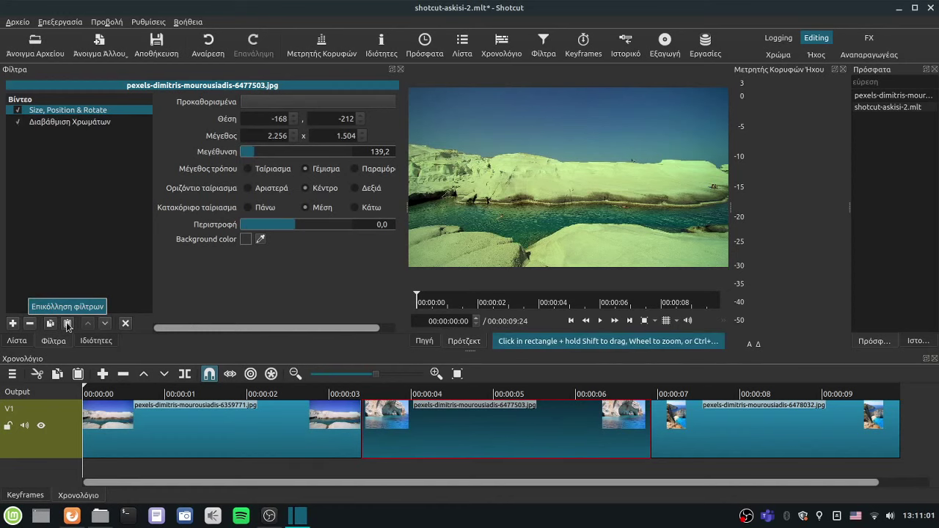
left_click(695, 430)
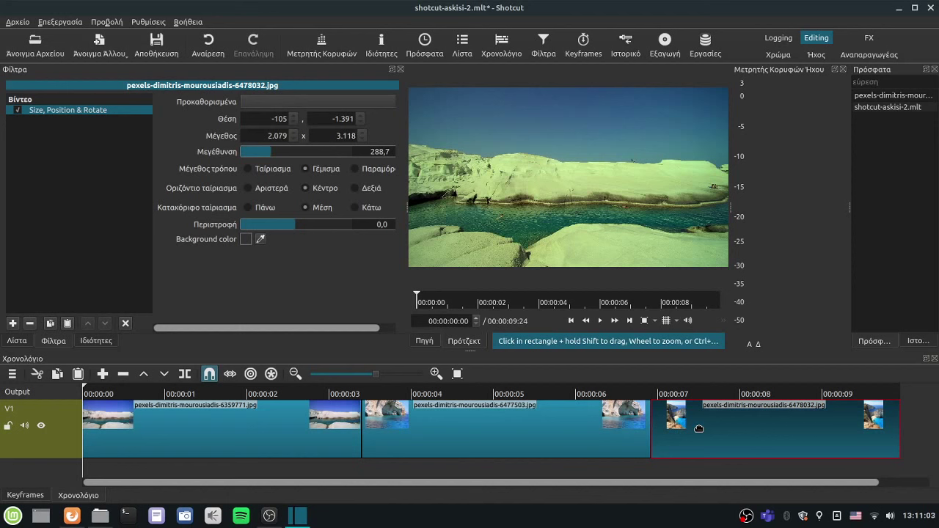
key("Down")
key("Down")
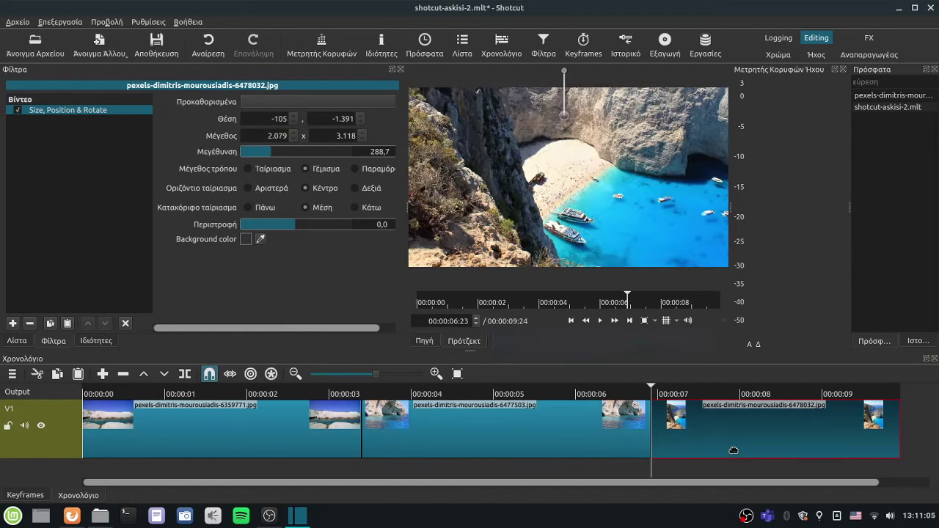
left_click(68, 324)
Step: Check the color grading on the first and third photo clips across the timeline
left_click_drag(650, 389, 252, 408)
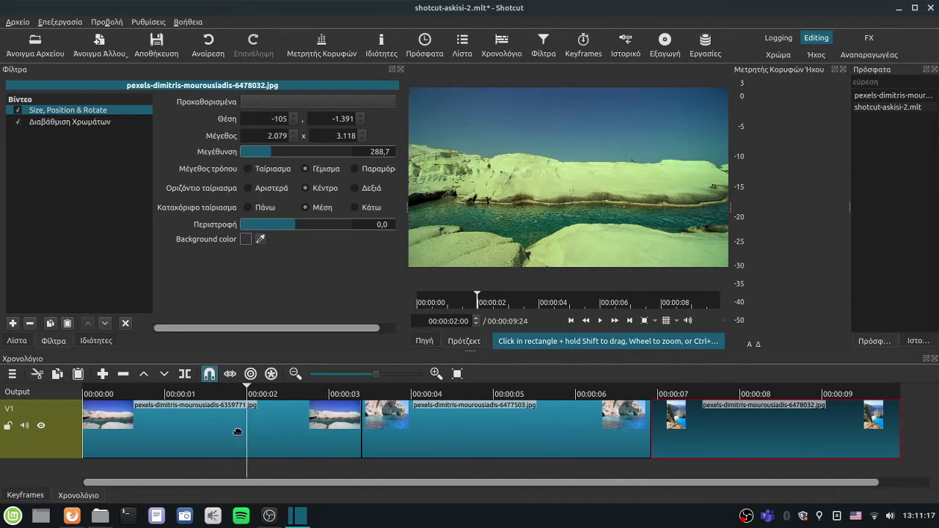
left_click(204, 430)
left_click_drag(374, 486, 499, 488)
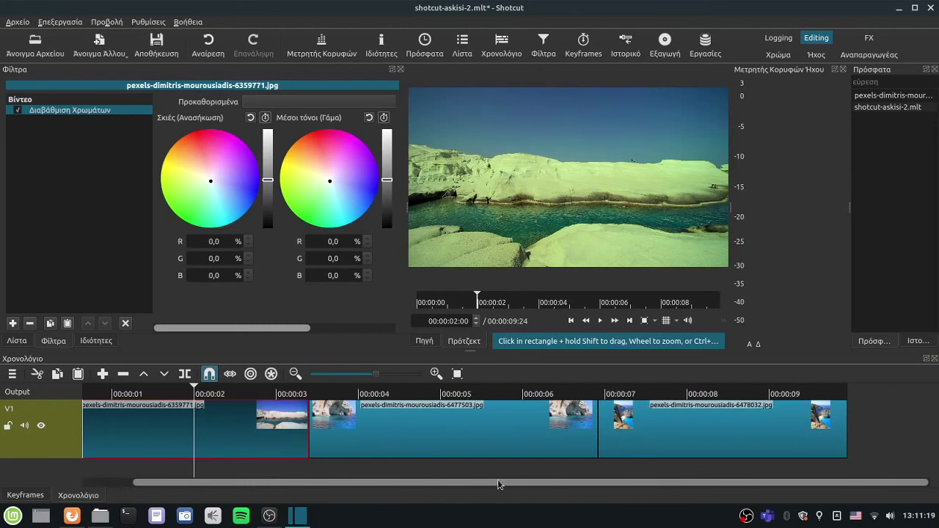
left_click(679, 439)
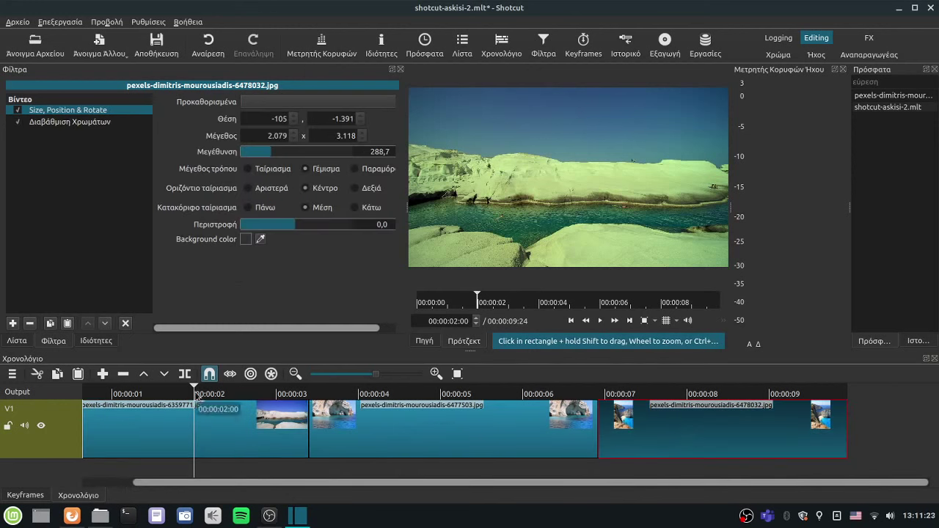
left_click_drag(569, 394, 667, 400)
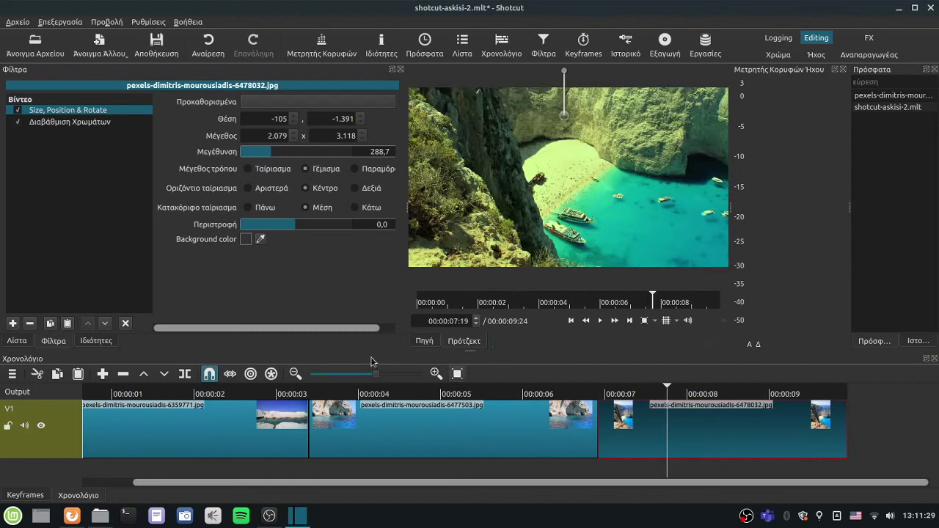
Step: Start creating a new text clip (Κείμενο), ready for its text to be entered
left_click(16, 341)
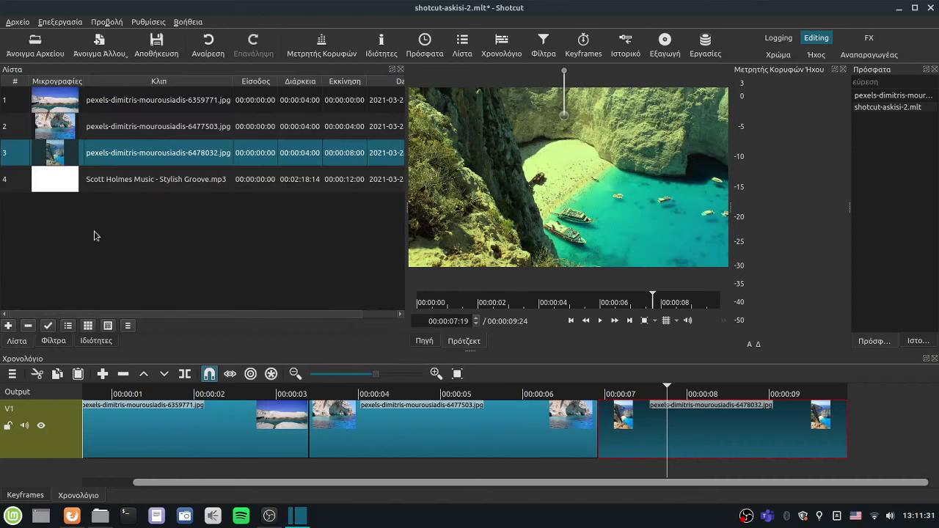
left_click(125, 58)
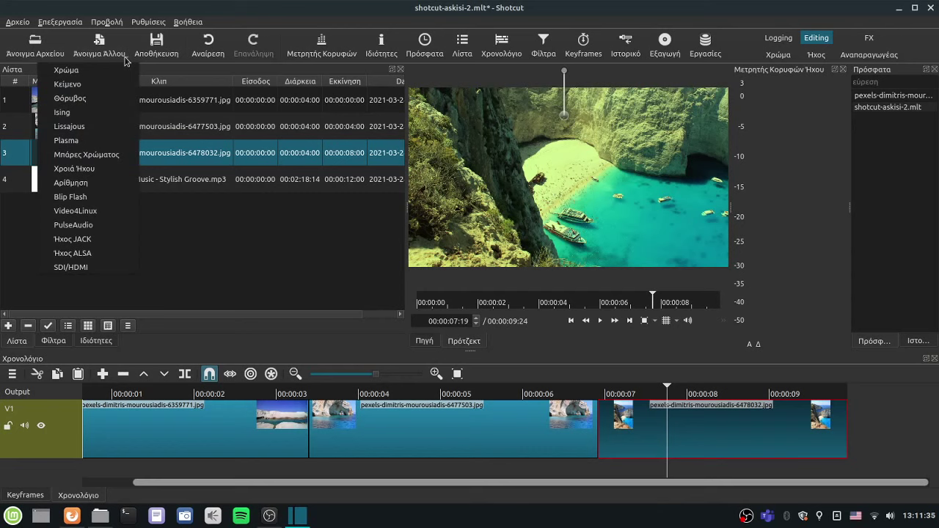
left_click(87, 86)
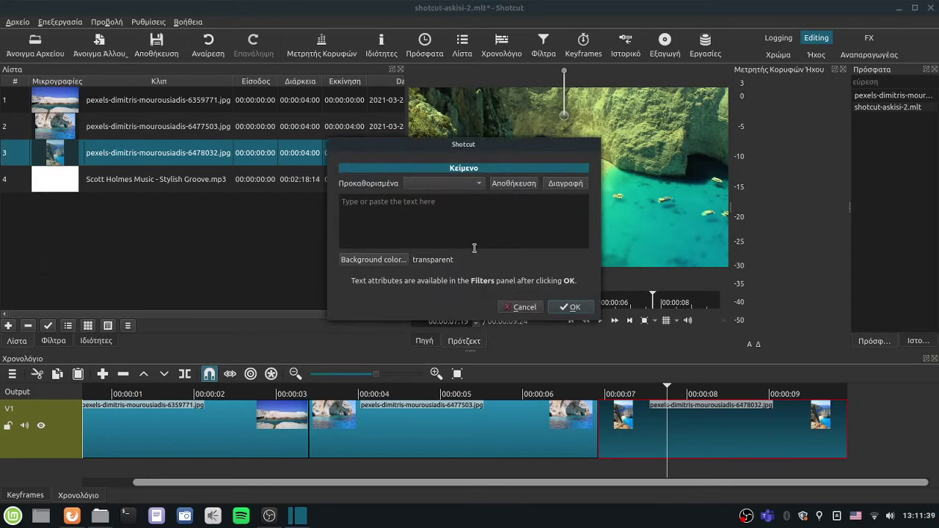
left_click(419, 220)
Step: Copy all the text of credits.txt from the shotcut-askisi-2-files folder and return to the new text clip's dialog in Shotcut
left_click(101, 518)
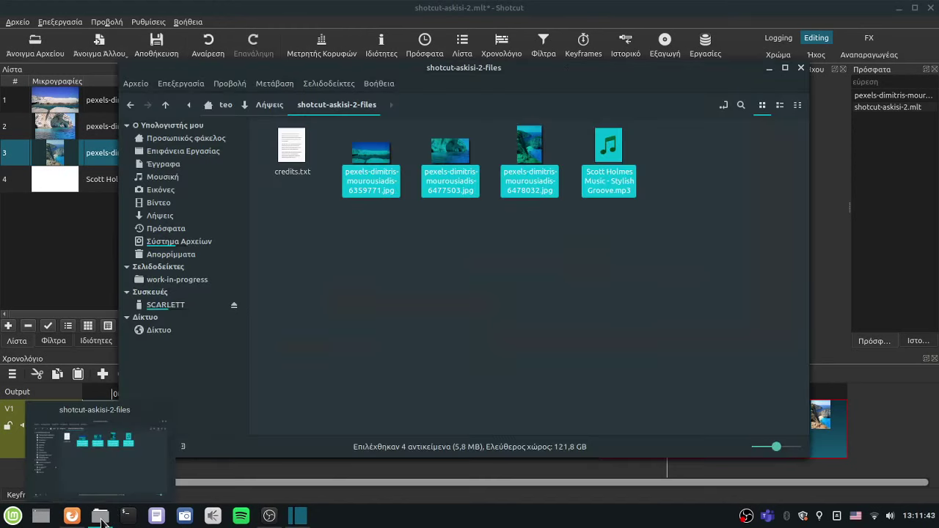
double_click(297, 165)
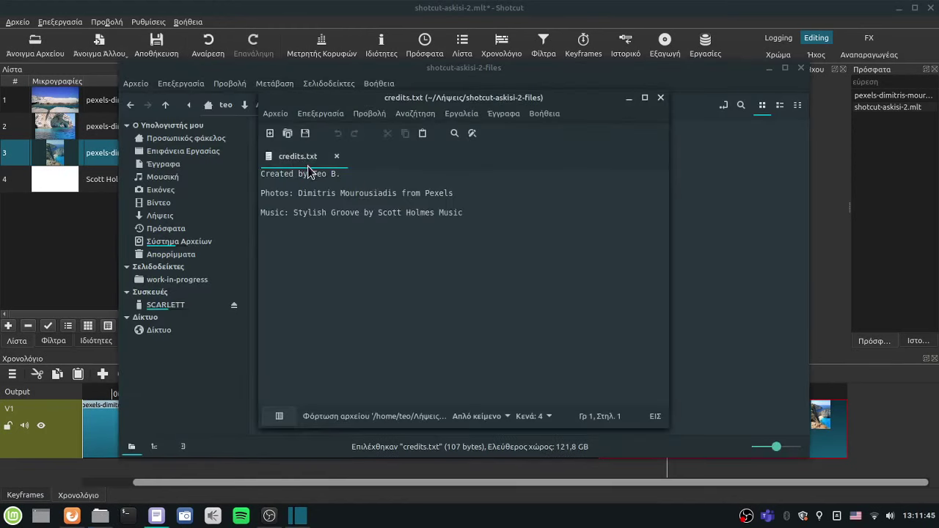
key("ctrl+a")
key("ctrl+c")
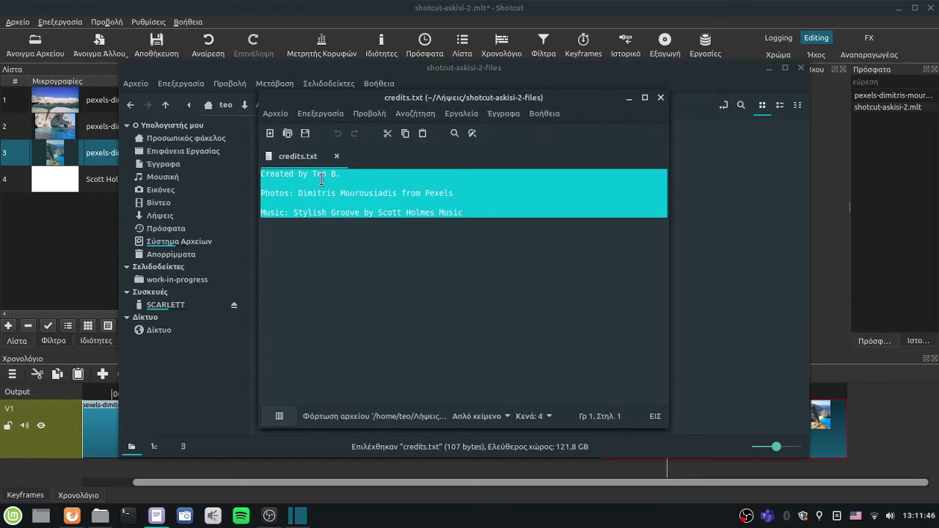
left_click(629, 97)
left_click(769, 68)
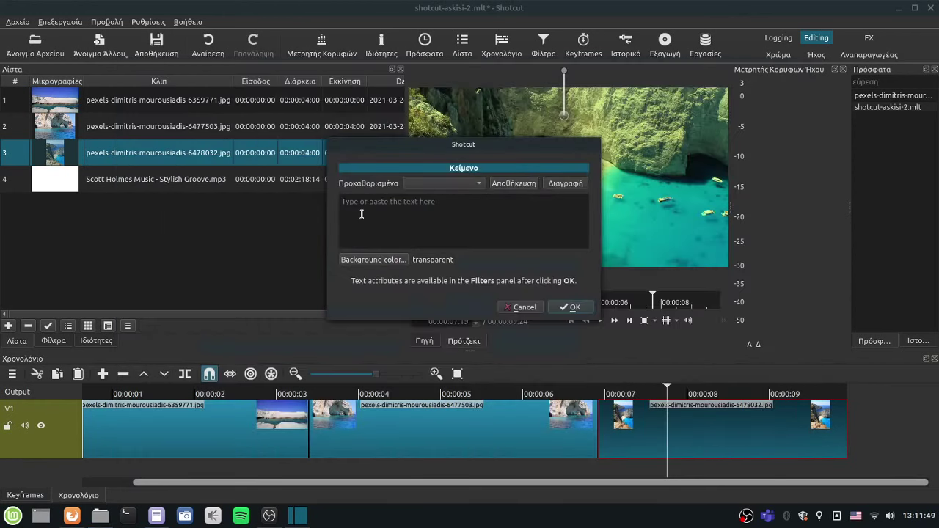
Step: Paste the copied credits text into the new text clip's text field
key("ctrl+v")
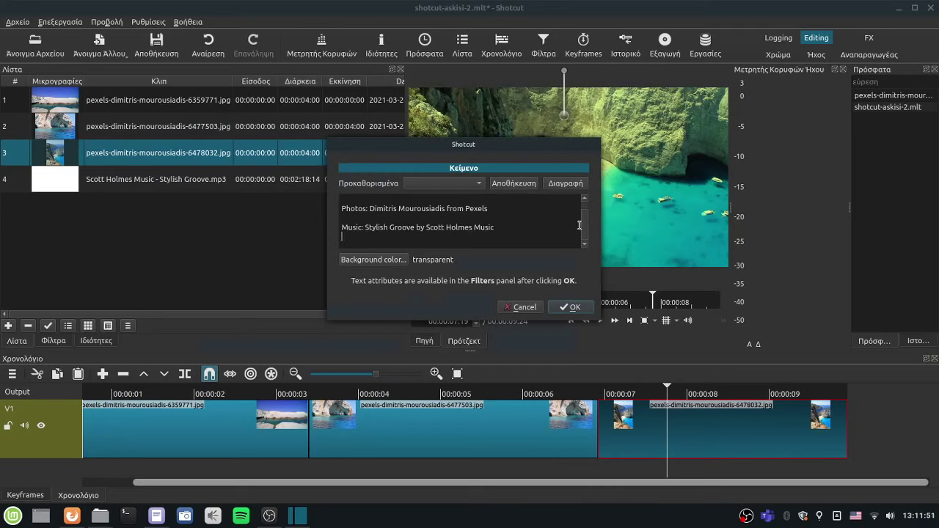
left_click_drag(583, 228, 584, 207)
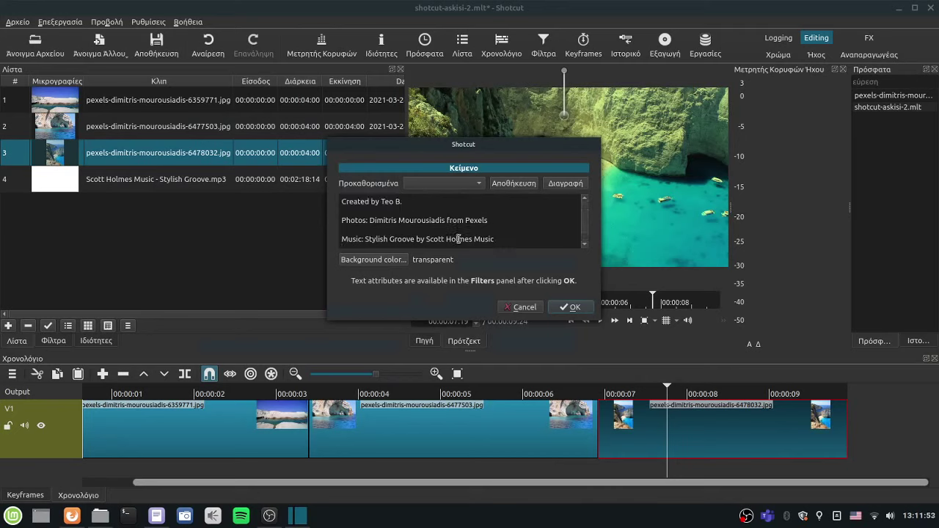
left_click(390, 260)
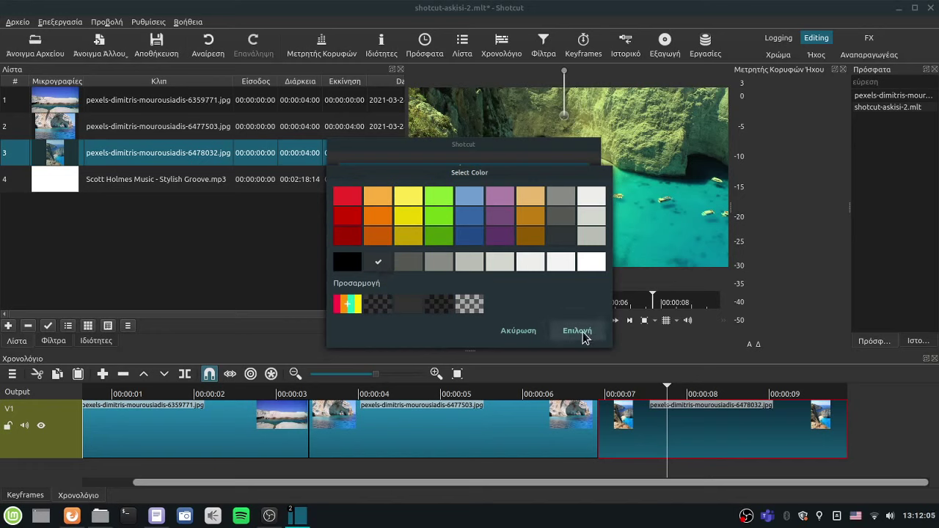
left_click(347, 304)
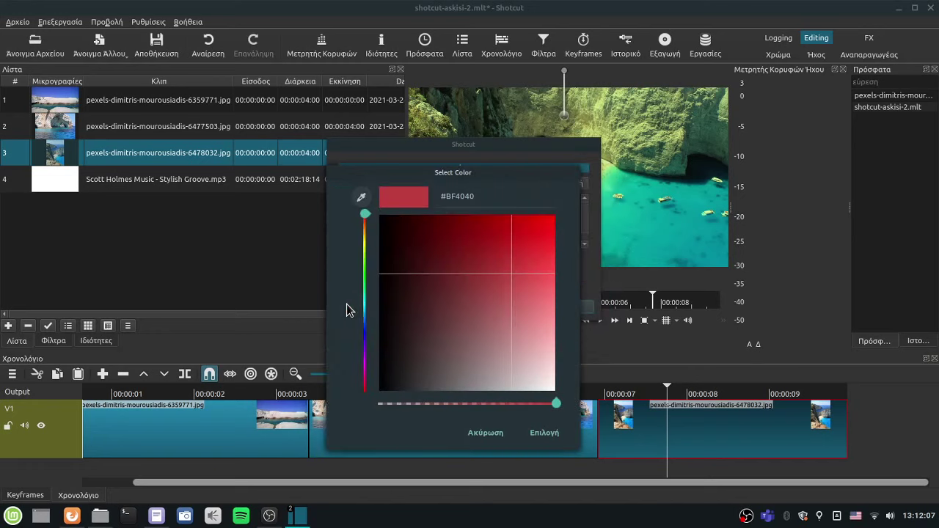
left_click(438, 285)
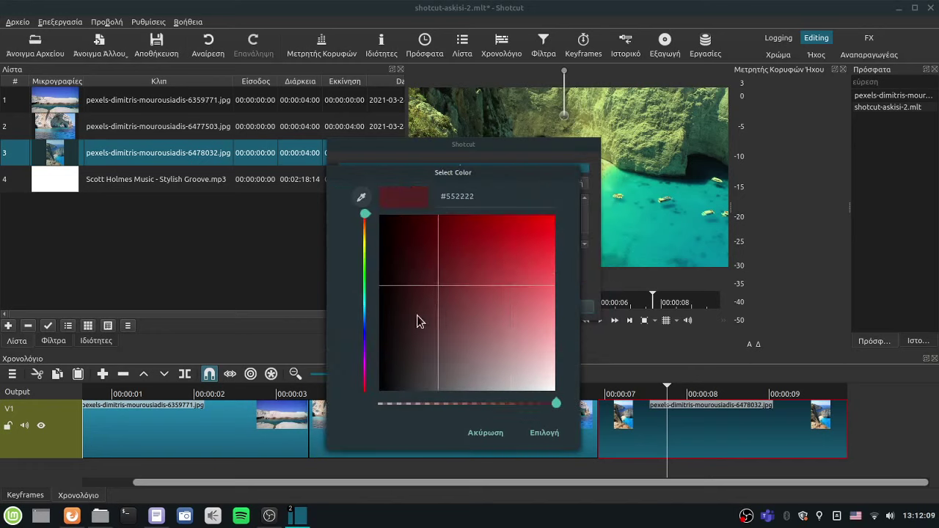
left_click(418, 315)
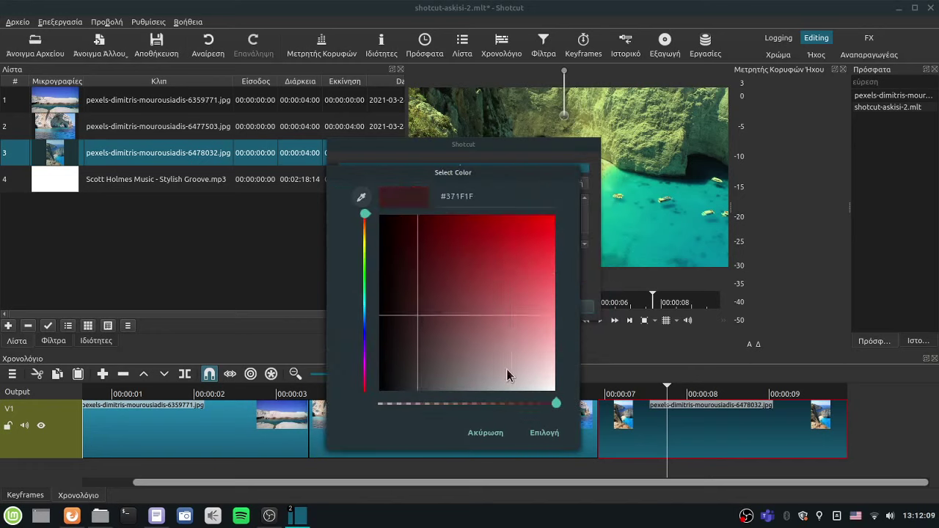
left_click(448, 403)
left_click(558, 403)
left_click(474, 433)
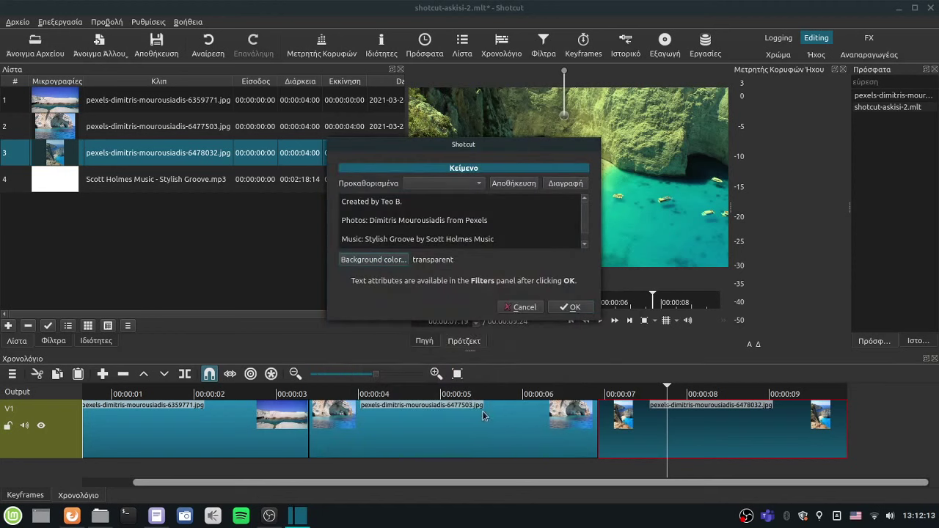
Step: Set the text clip's background to the dark grey #FF2E3436 and create the clip
left_click(394, 262)
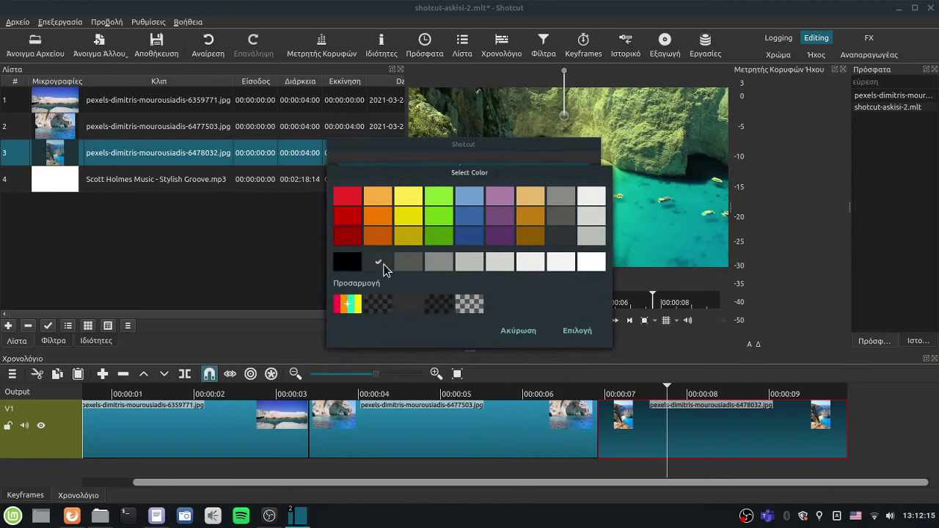
left_click(577, 331)
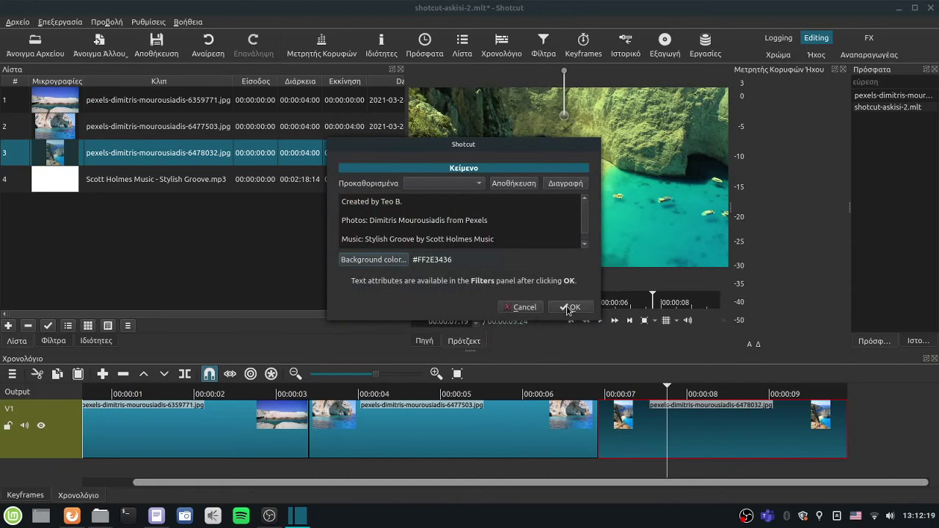
left_click(570, 308)
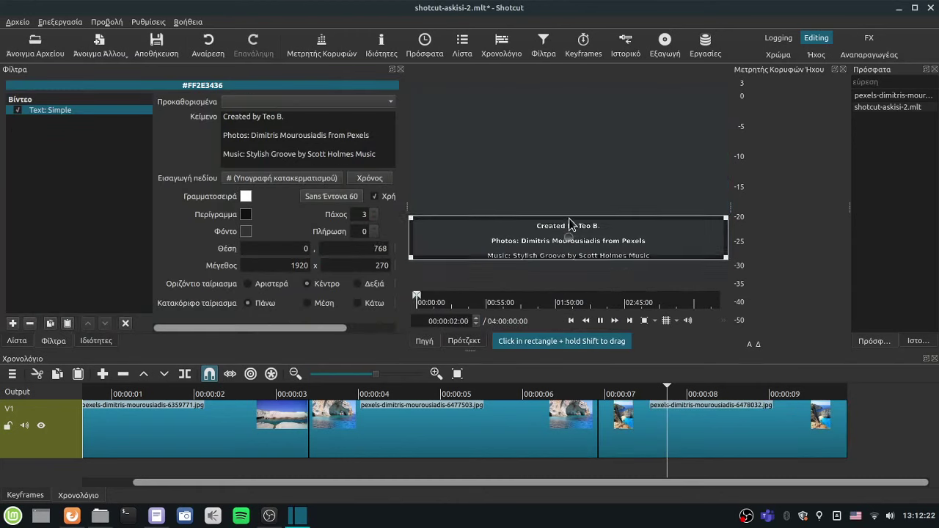
Step: Move the credits text box to about -18, 458 near mid-frame and set the text outline colour to red
left_click_drag(570, 224, 575, 189)
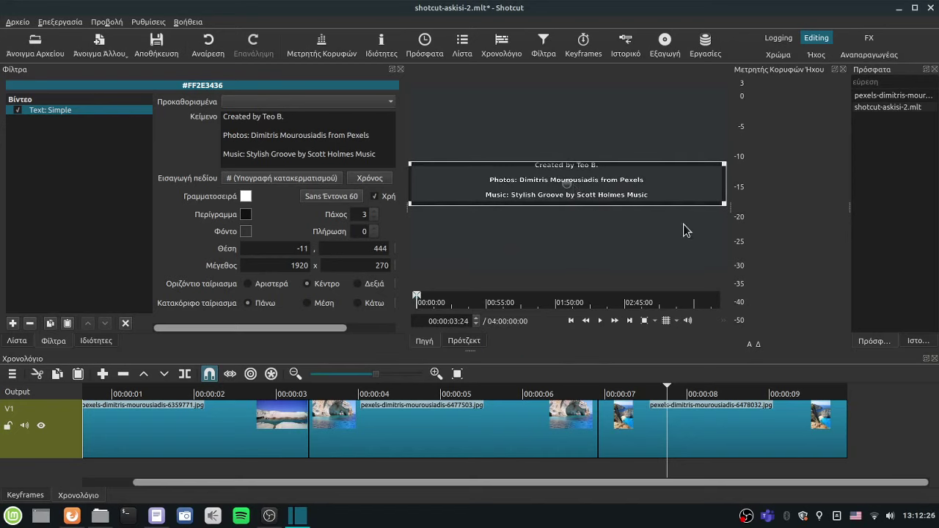
left_click(246, 214)
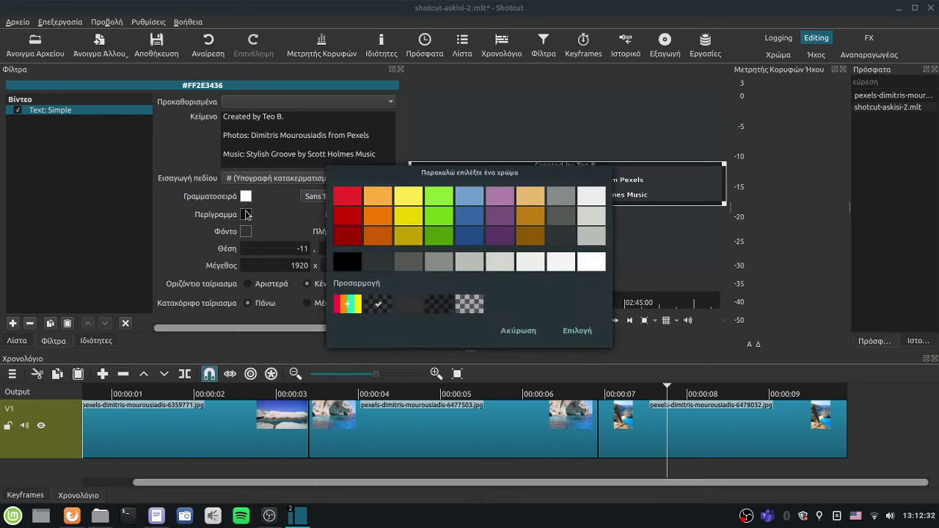
left_click(577, 331)
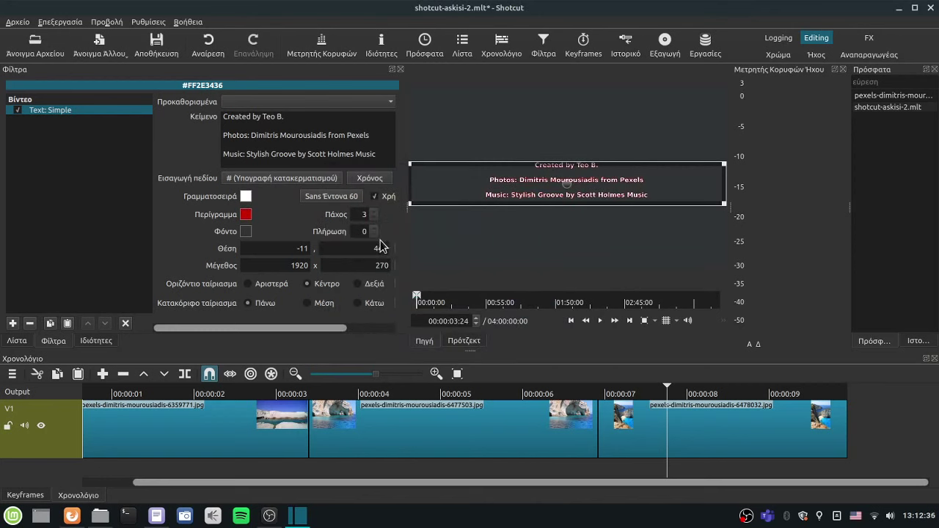
left_click_drag(356, 328, 365, 329)
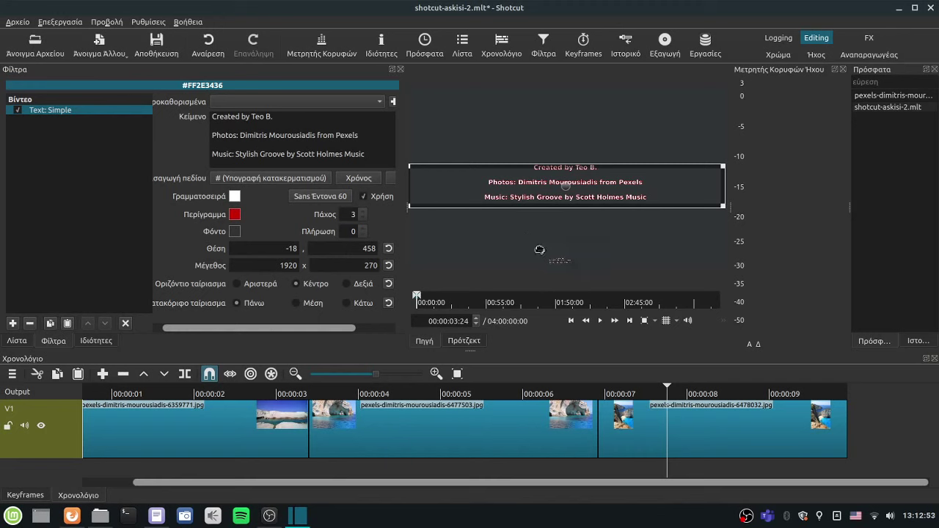
Step: Add the credits text clip to track V1 after the third photo and play back the end of the timeline
left_click(852, 425)
left_click_drag(734, 483, 846, 491)
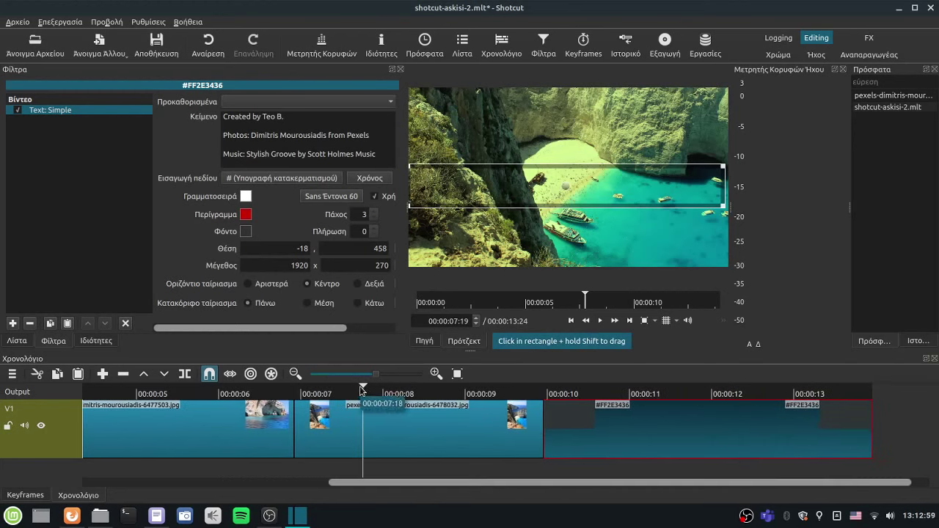
left_click(508, 394)
left_click_drag(528, 394, 565, 397)
left_click(600, 321)
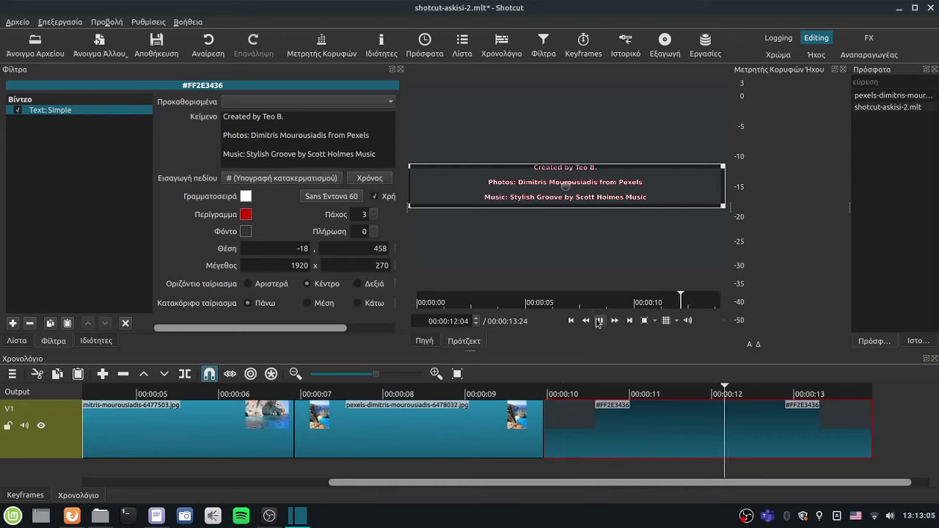
key("space")
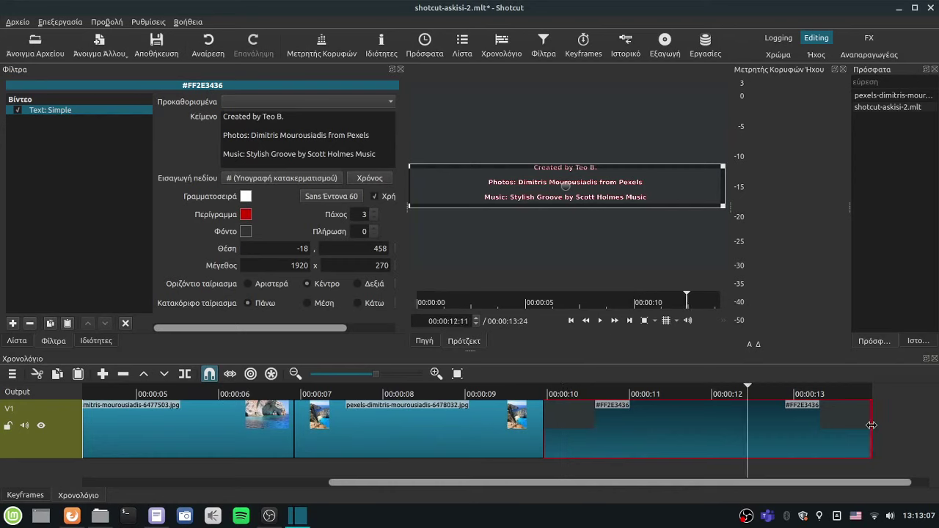
Step: Trim the end of the credits clip so the project ends at about 00:00:11:18
left_click_drag(854, 423, 837, 449)
left_click_drag(799, 484, 881, 481)
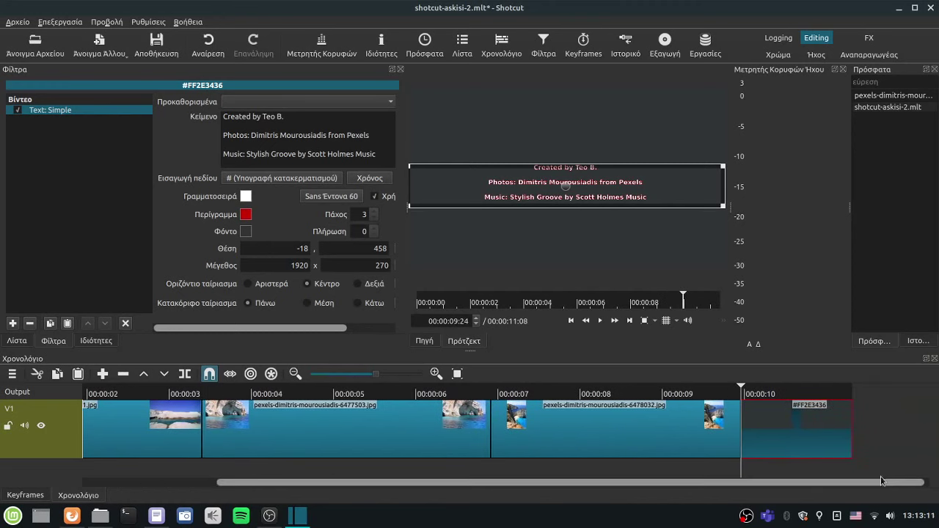
left_click_drag(852, 432, 884, 430)
Step: Resize the credits text box to about 1145 x 425 and move it to about 324, 423
left_click_drag(742, 390, 793, 389)
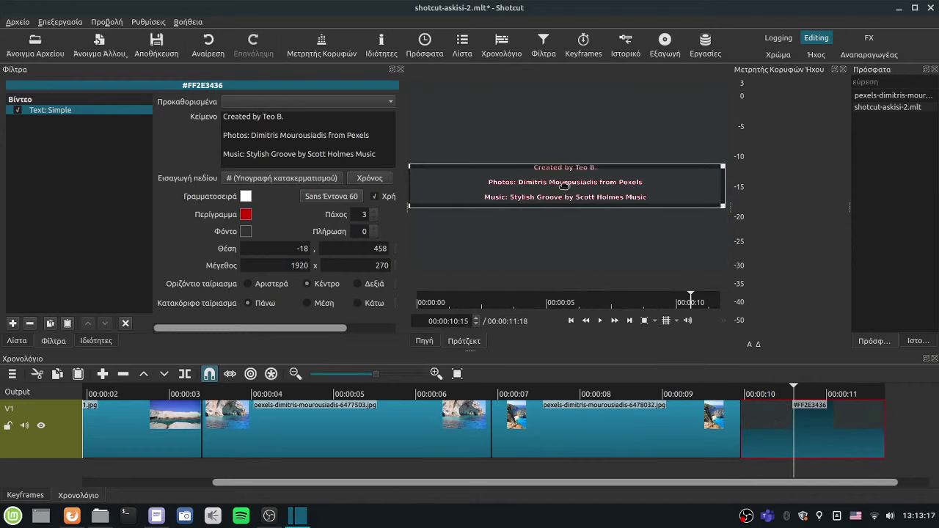
left_click_drag(725, 207, 592, 237)
left_click_drag(514, 203, 559, 197)
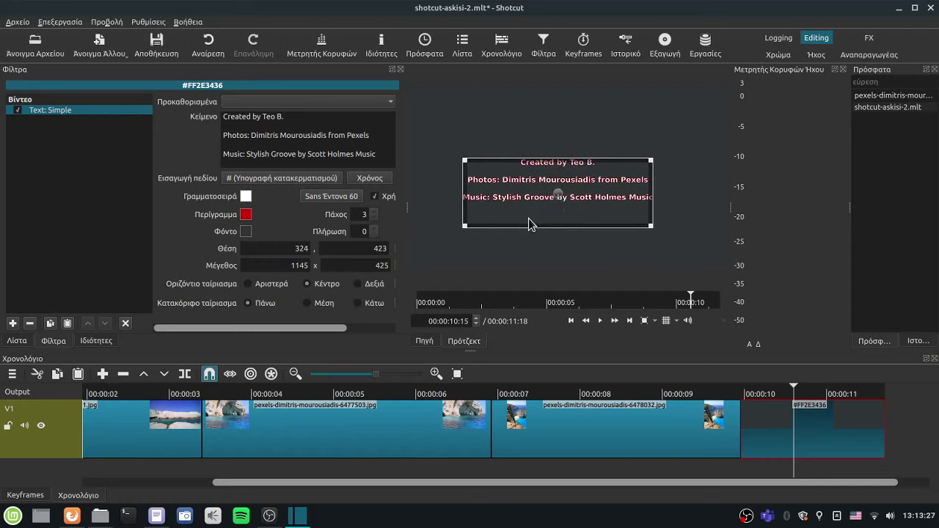
Step: Try the Δεξιά Κάτω and Slide Out Left presets on the credits text and play back the animation
left_click(337, 102)
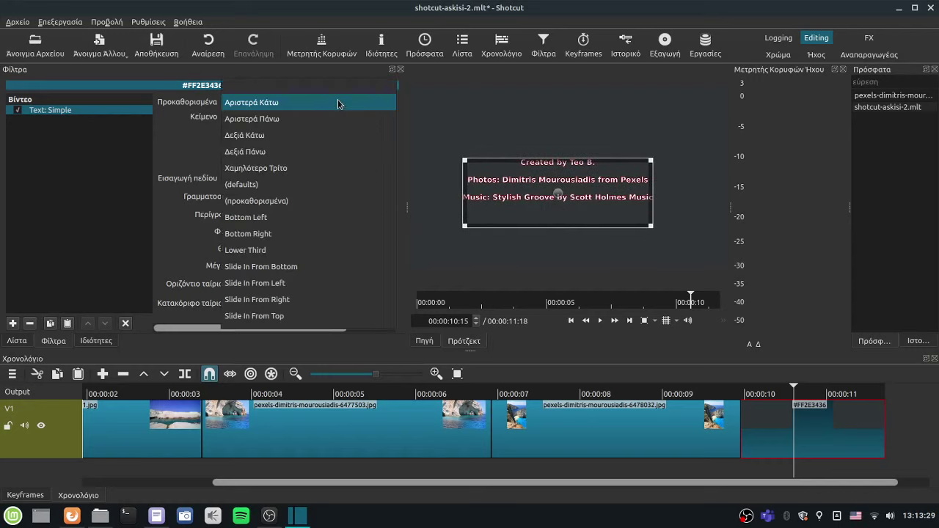
left_click(287, 141)
left_click(305, 103)
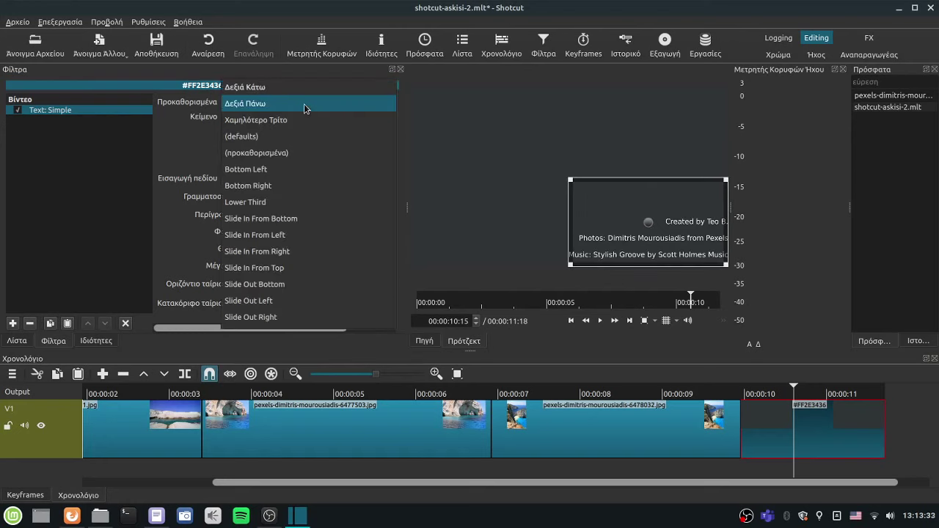
scroll(292, 100, "up", 1)
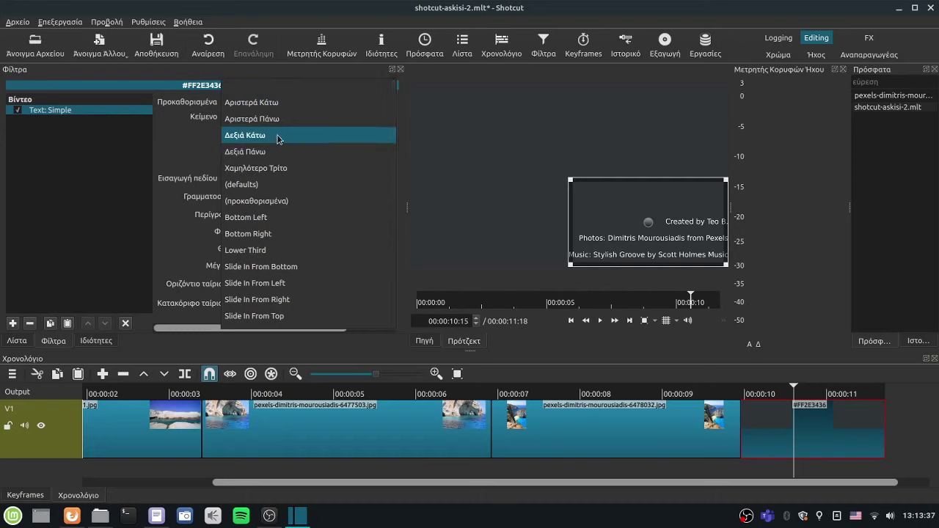
scroll(283, 189, "down", 1)
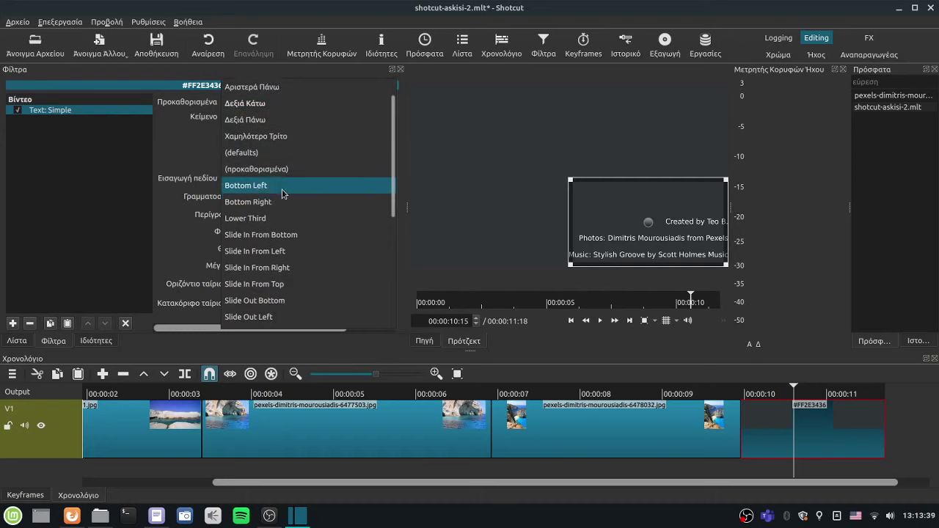
scroll(269, 212, "down", 3)
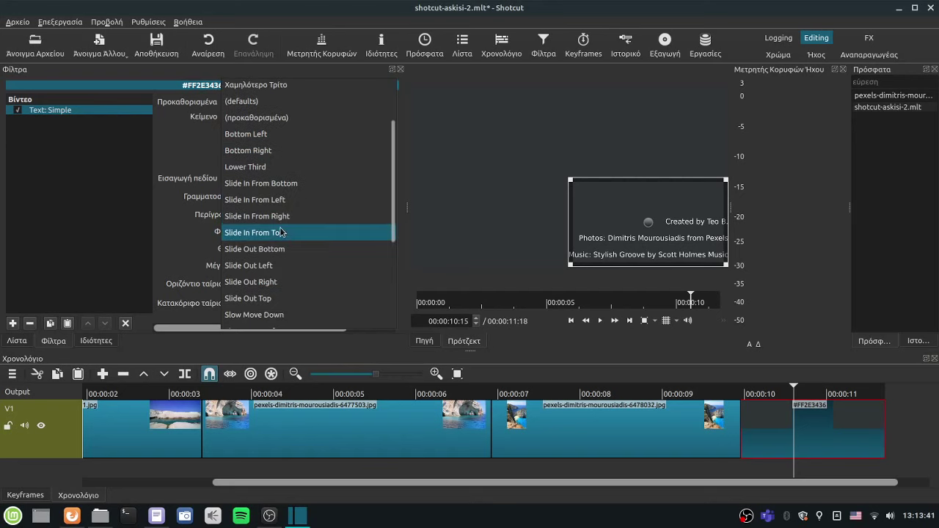
left_click(268, 235)
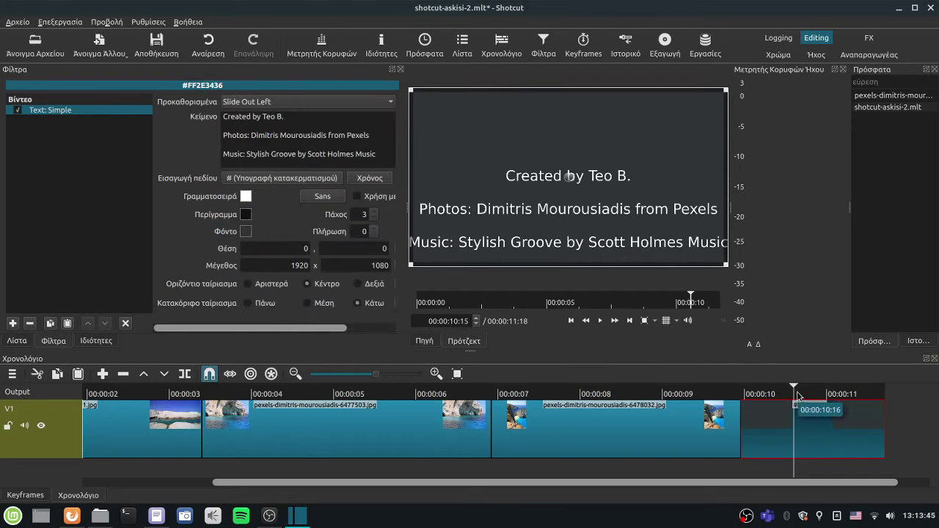
left_click_drag(791, 387, 725, 386)
left_click(600, 323)
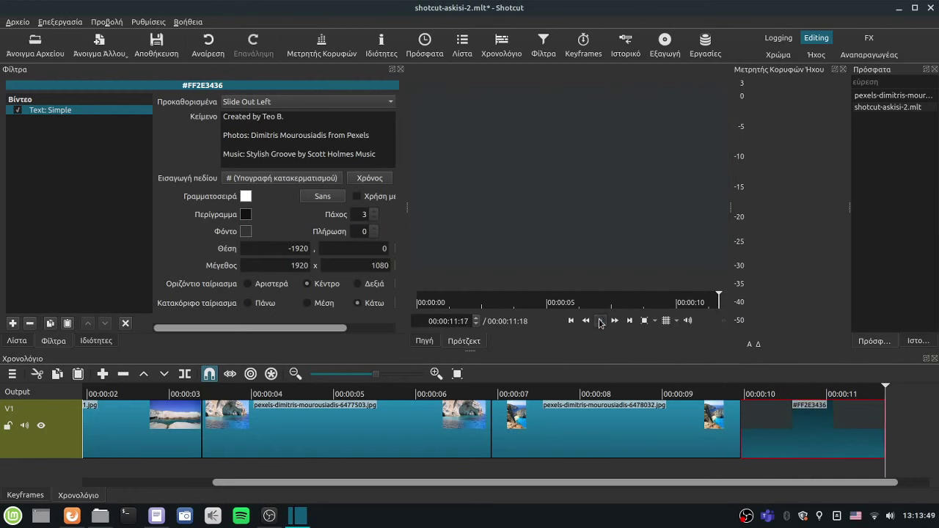
Step: Apply the (προκαθορισμένα) preset to the credits text and resize its box to about 1451 x 795 at about 208, 148
left_click(304, 110)
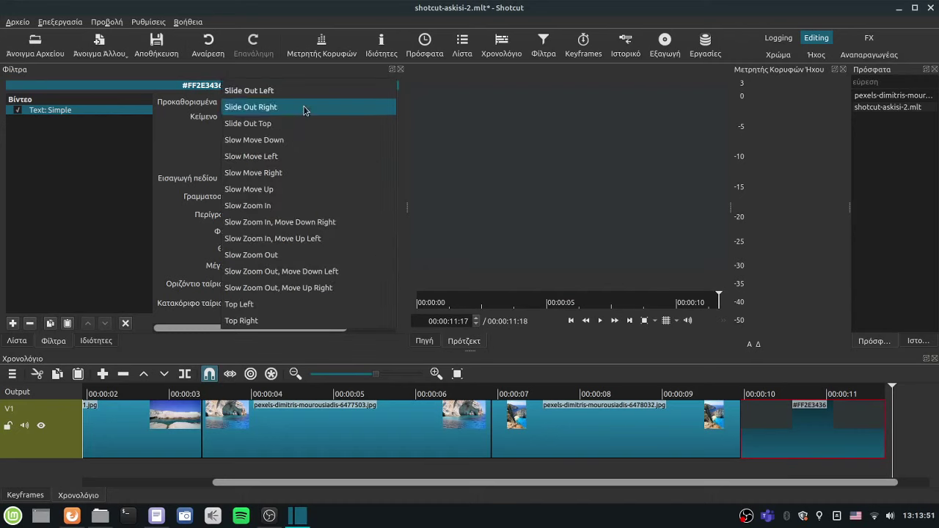
scroll(286, 279, "up", 3)
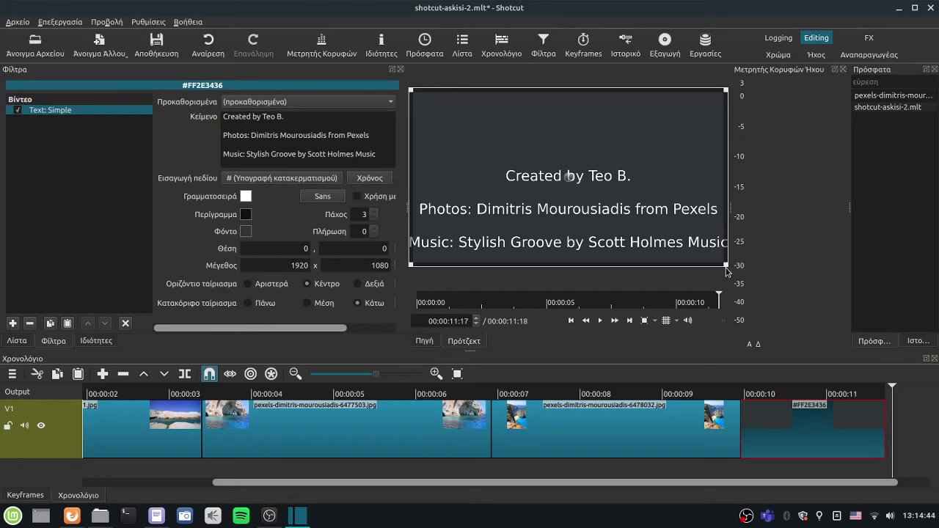
left_click(613, 389)
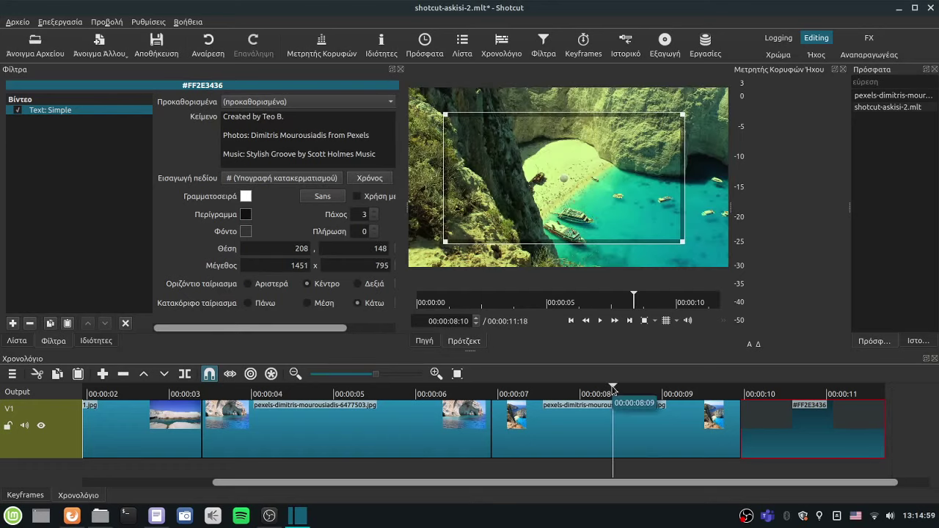
left_click_drag(614, 389, 640, 398)
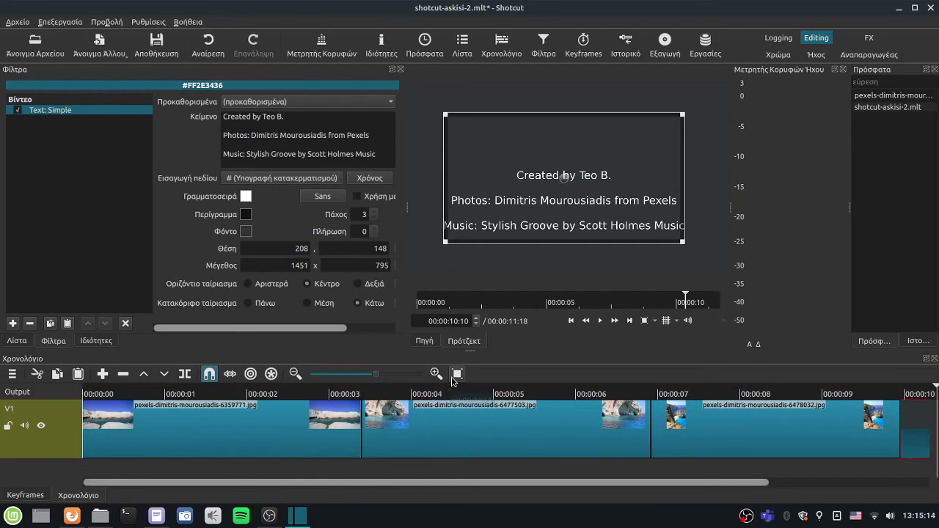
Step: Inspect the first and second photo clips on track V1, alternating the selection between them
left_click(456, 374)
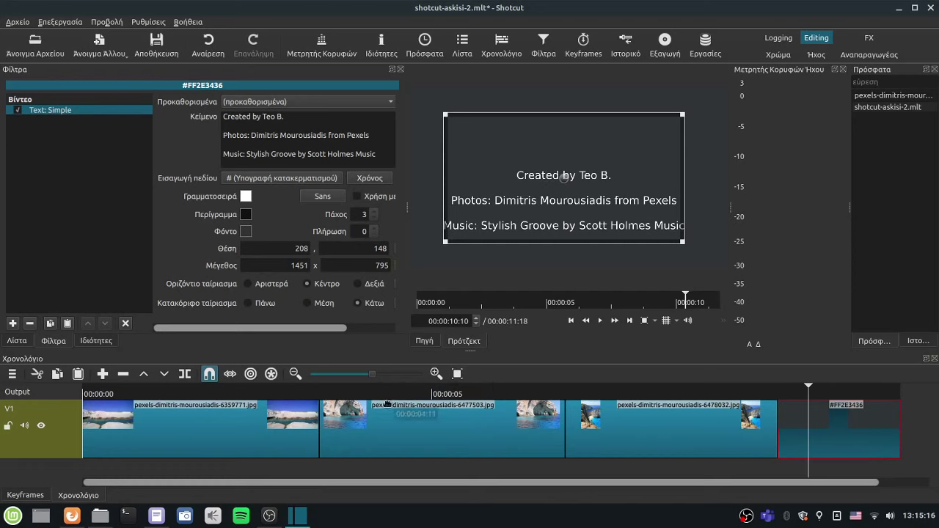
left_click(272, 432)
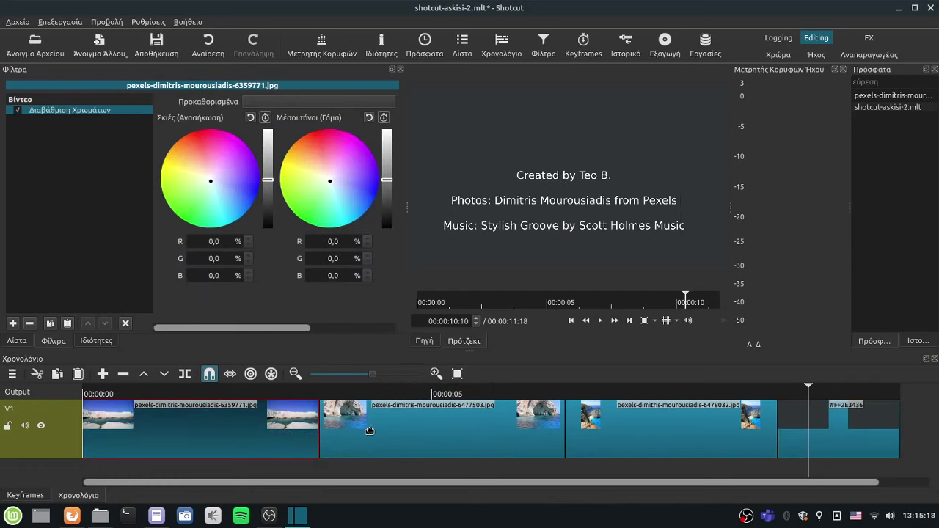
left_click(374, 436)
left_click(245, 434)
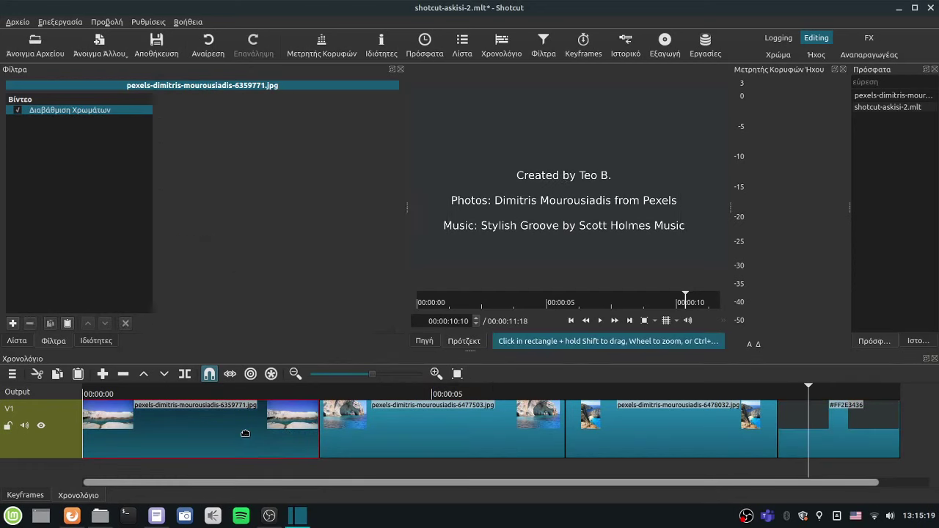
left_click(369, 436)
left_click(266, 442)
left_click(375, 436)
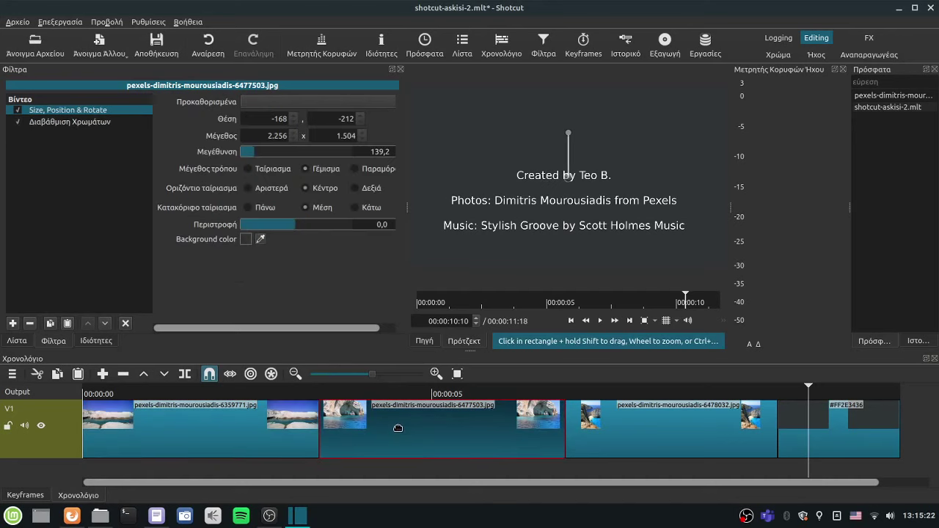
Step: Overlap the clips on track V1 to create transitions of about 0.7 seconds between the photos and about 0.3 seconds before the credits
left_click_drag(398, 428, 344, 436)
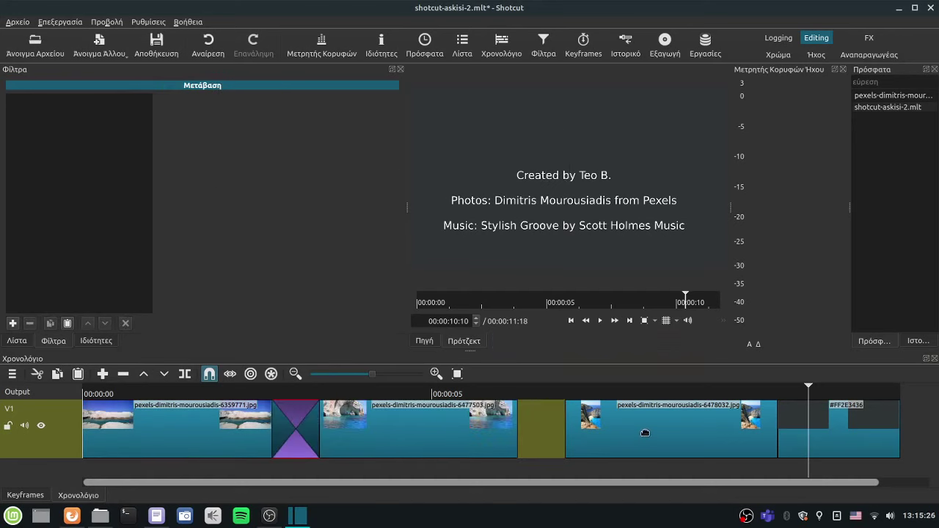
left_click_drag(645, 433, 598, 434)
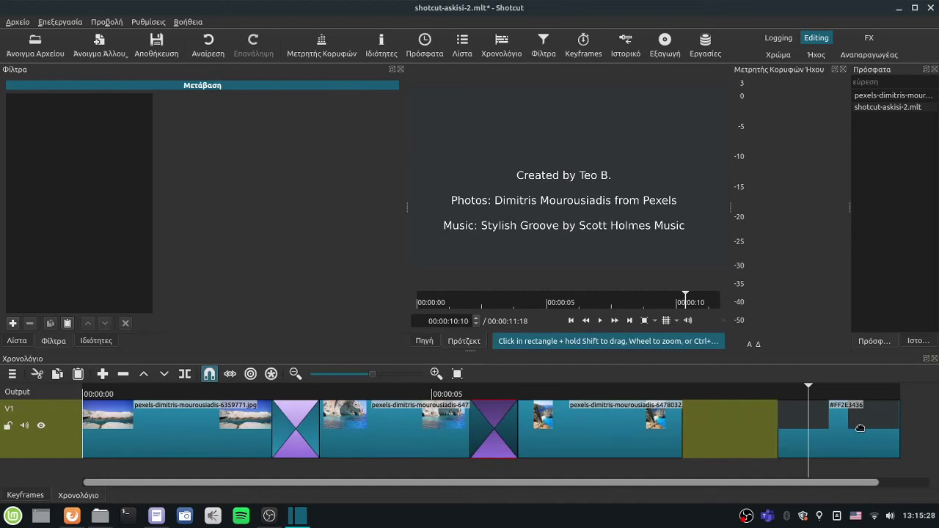
left_click_drag(861, 428, 717, 434)
Step: Add a short fade-out to the end of the credits clip on V1 and play back the ending
mouse_move(783, 391)
left_mouse_down()
mouse_move(683, 394)
mouse_move(782, 393)
left_mouse_up()
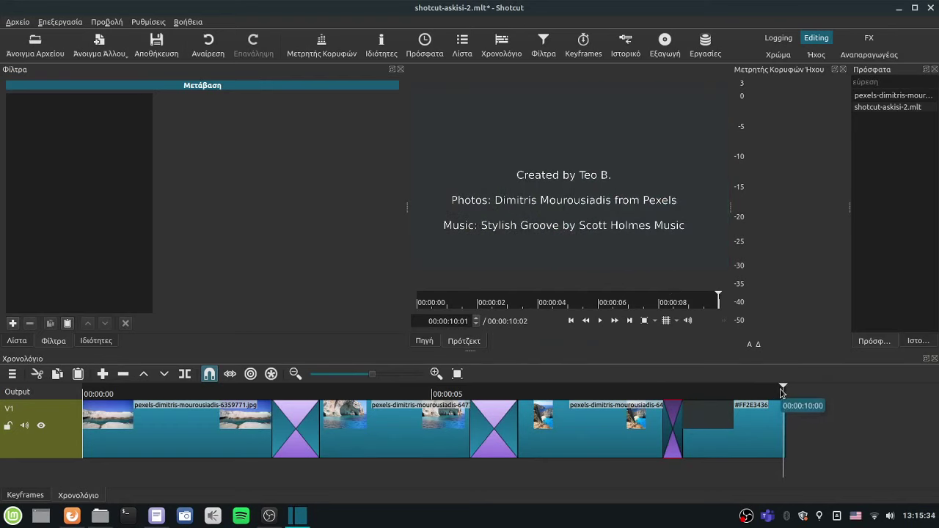
key("Up")
left_click(782, 408)
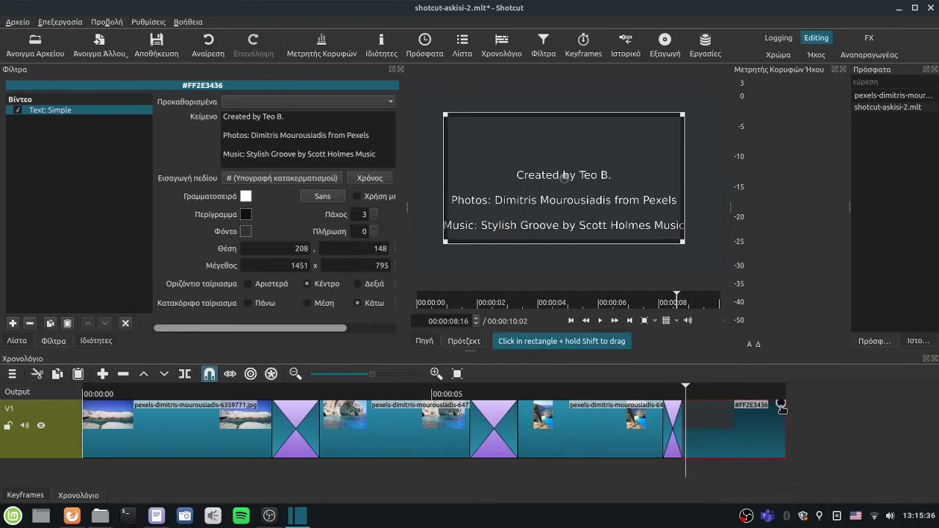
mouse_move(780, 404)
left_mouse_down()
mouse_move(722, 403)
mouse_move(742, 389)
mouse_move(774, 390)
mouse_move(799, 404)
mouse_move(764, 403)
left_mouse_up()
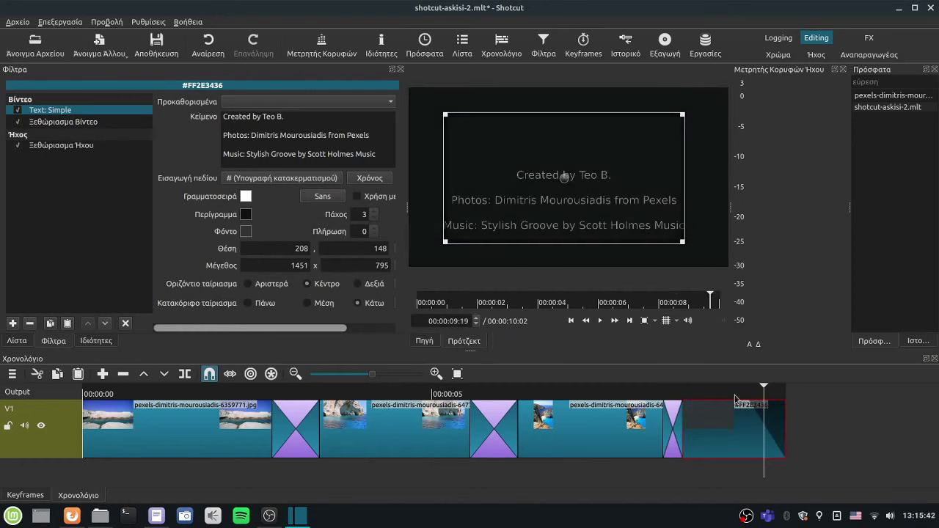
left_click(599, 322)
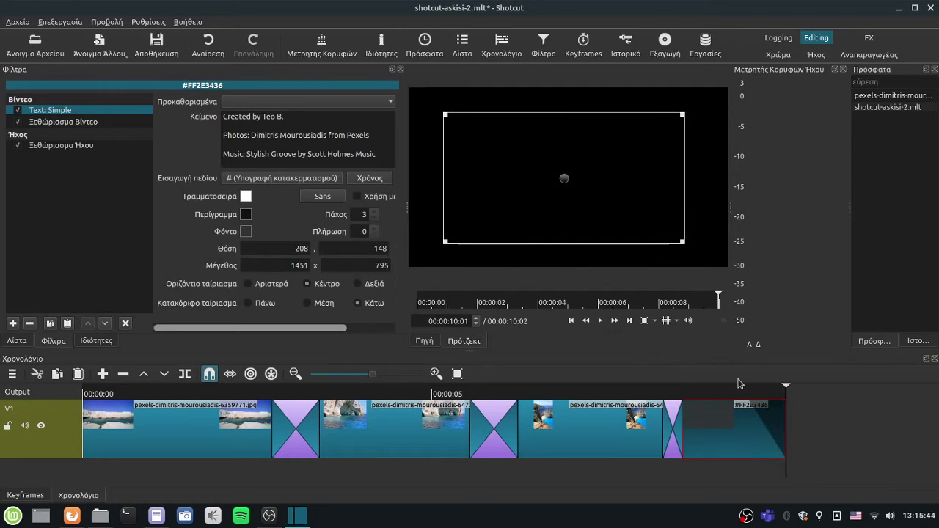
Step: Enlarge the timeline area and try placing Scott Holmes Music - Stylish Groove.mp3 from the playlist on track V1, undoing the placement
left_click(15, 341)
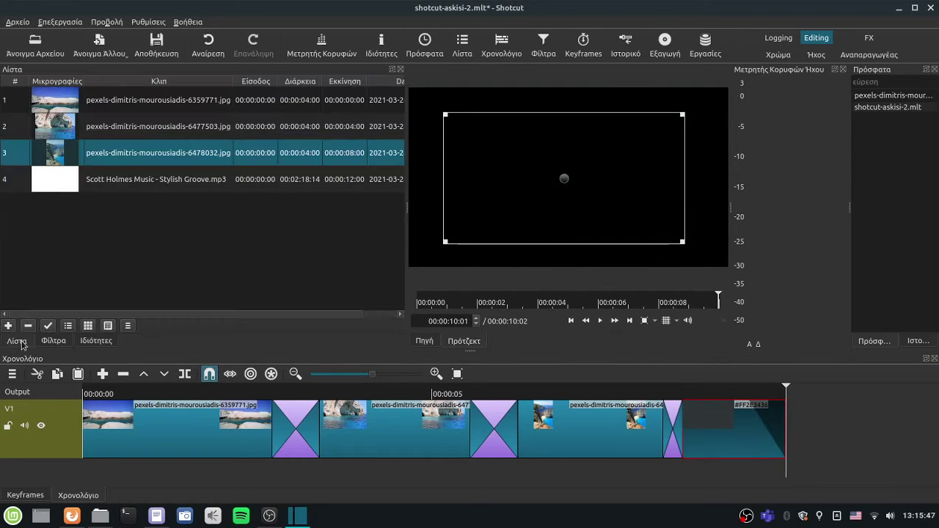
left_click(134, 263)
left_click(106, 190)
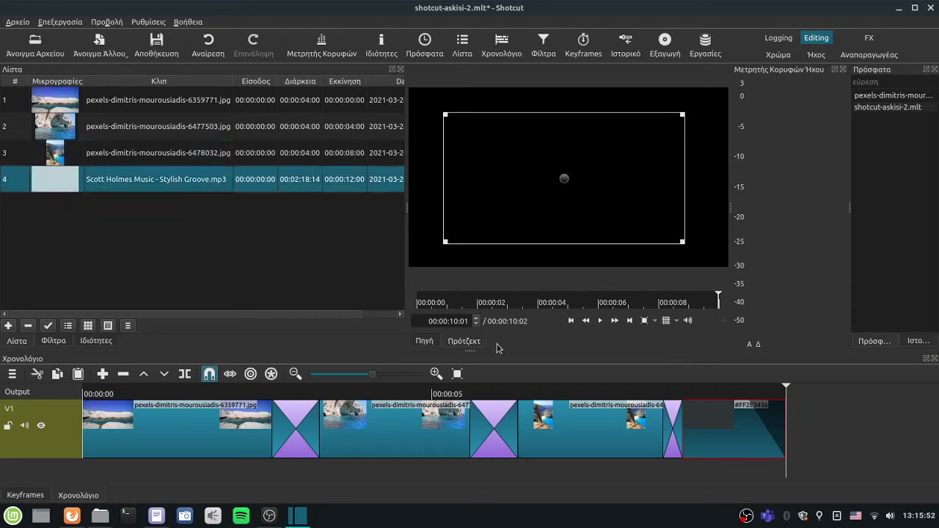
left_click_drag(476, 358, 469, 280)
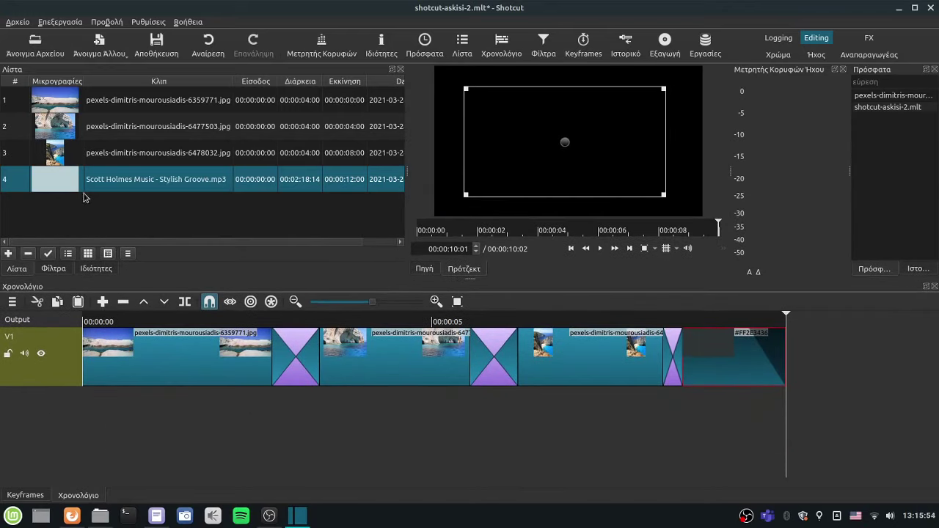
left_click_drag(69, 185, 164, 422)
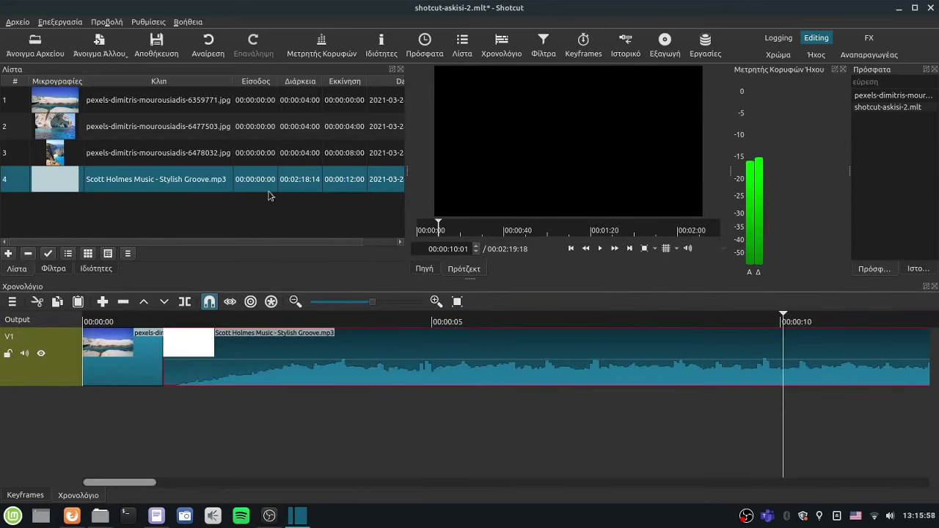
left_click(208, 41)
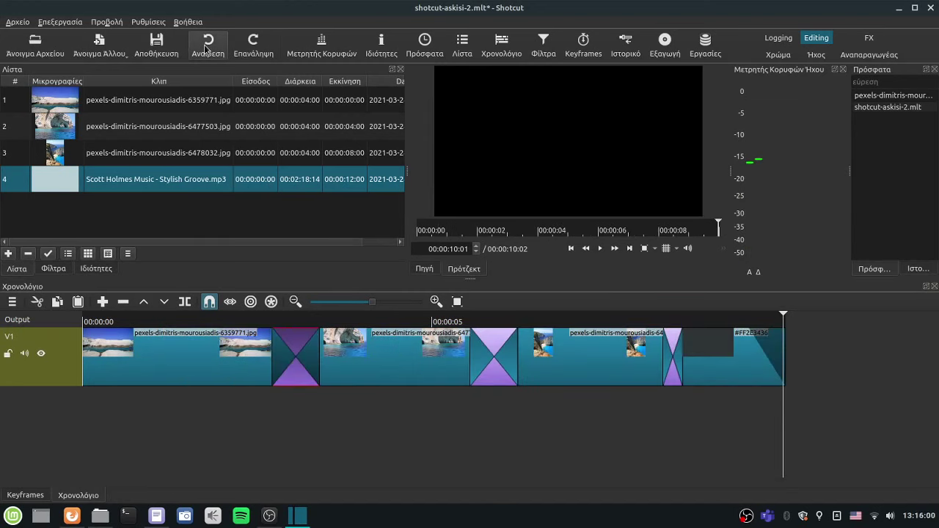
Step: Add an audio track A1 below V1 and place Scott Holmes Music - Stylish Groove.mp3 at its start
right_click(51, 417)
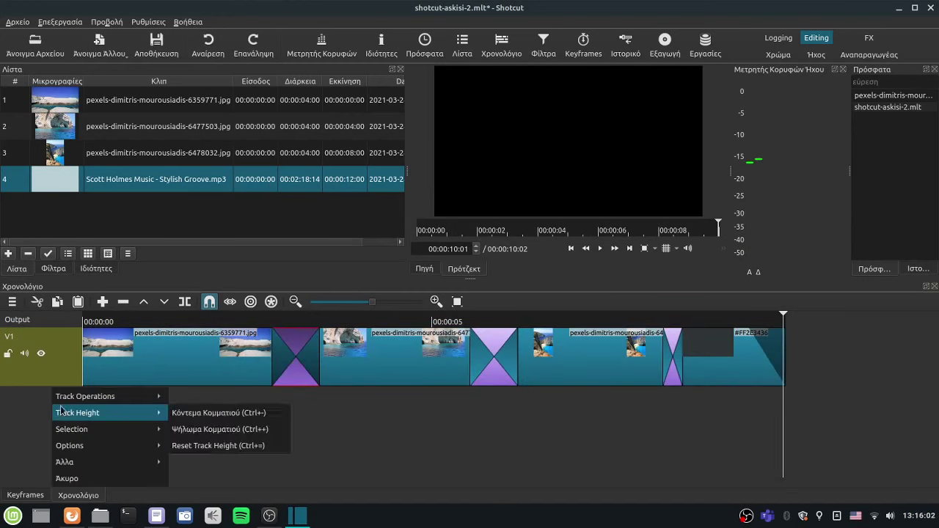
mouse_move(63, 400)
left_click(209, 397)
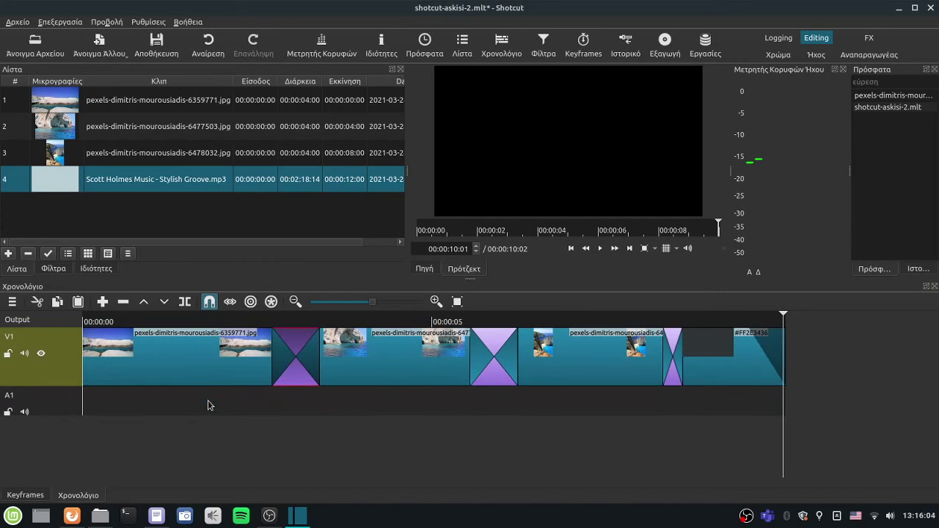
left_click_drag(55, 189, 102, 402)
Step: Trim the music clip on A1 to end with the credits clip at 00:00:10:02 and play back the ending
scroll(117, 485, "right", 2)
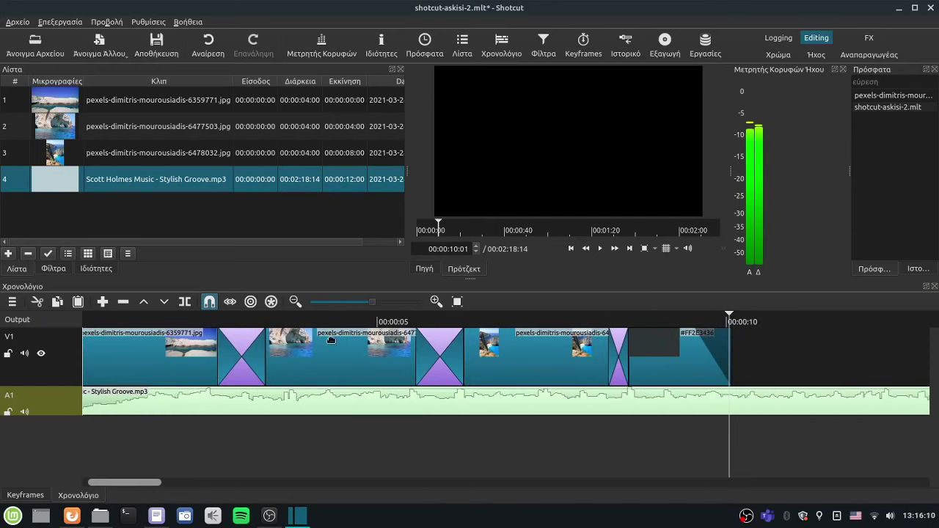
left_click_drag(362, 306, 335, 306)
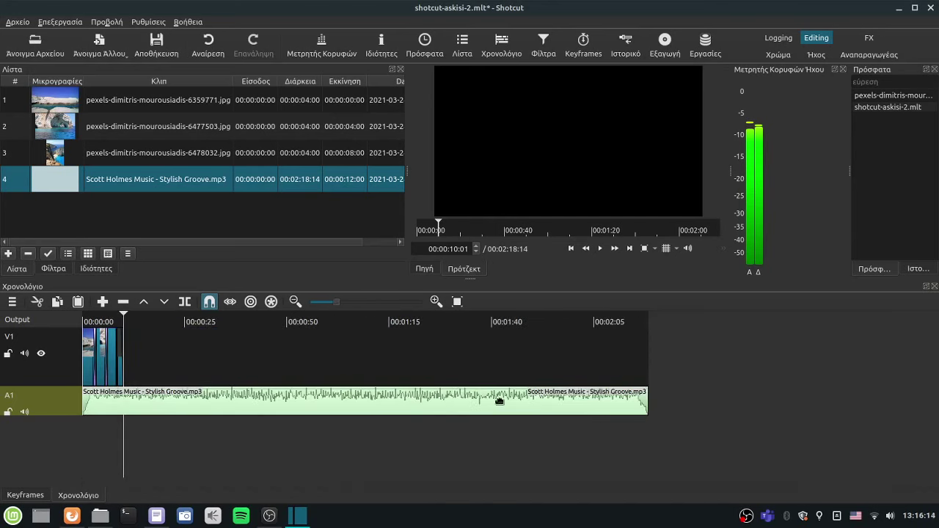
left_click_drag(643, 405, 188, 427)
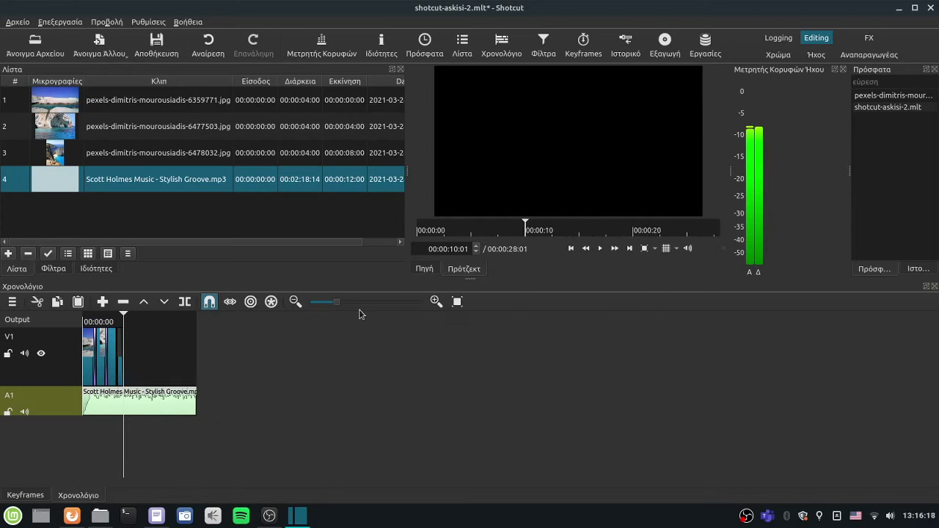
left_click_drag(195, 405, 136, 408)
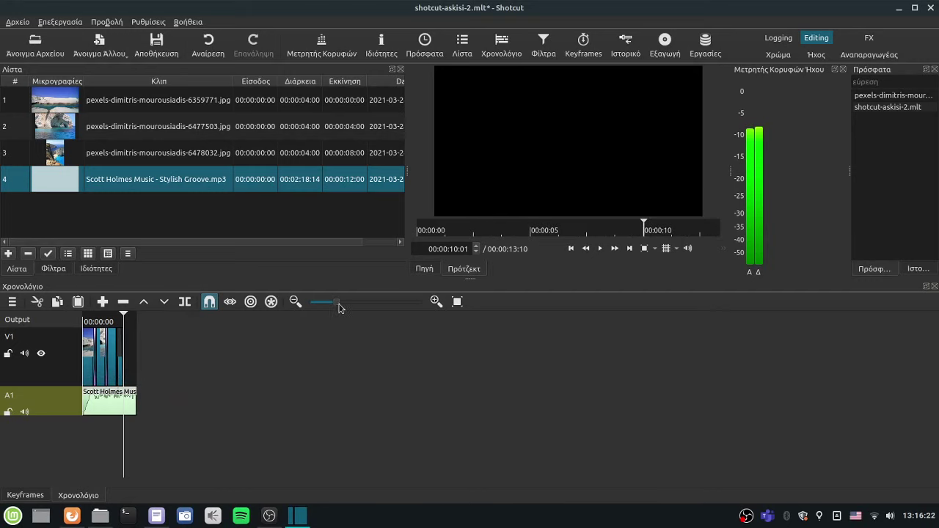
left_click_drag(340, 308, 375, 307)
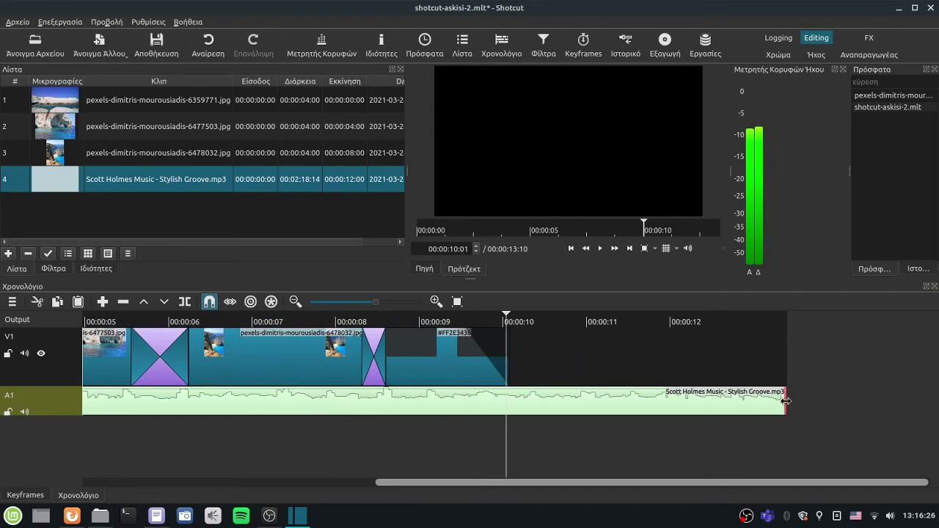
left_click_drag(785, 400, 842, 395)
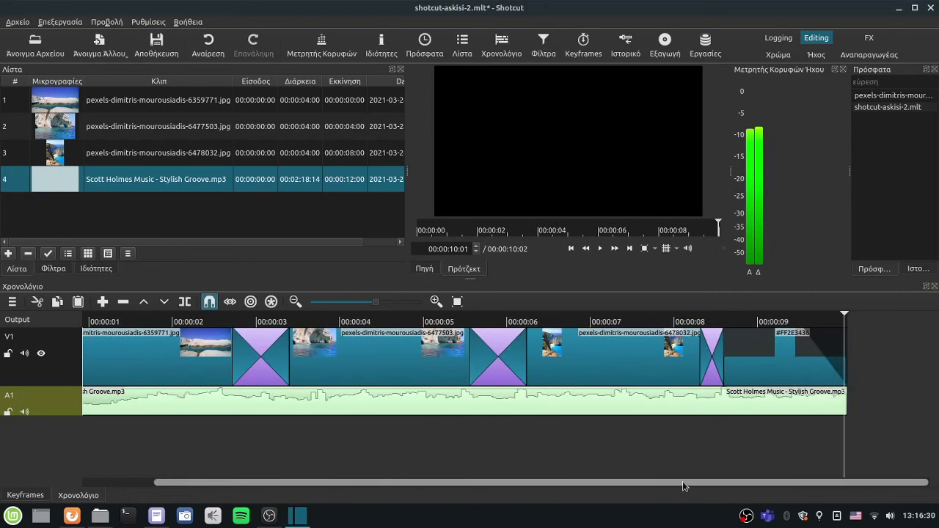
left_click(778, 448)
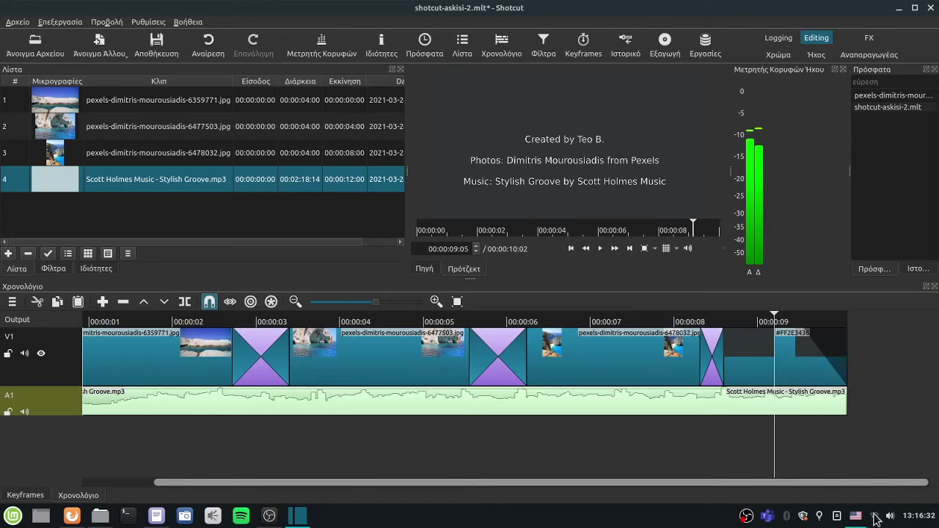
key("space")
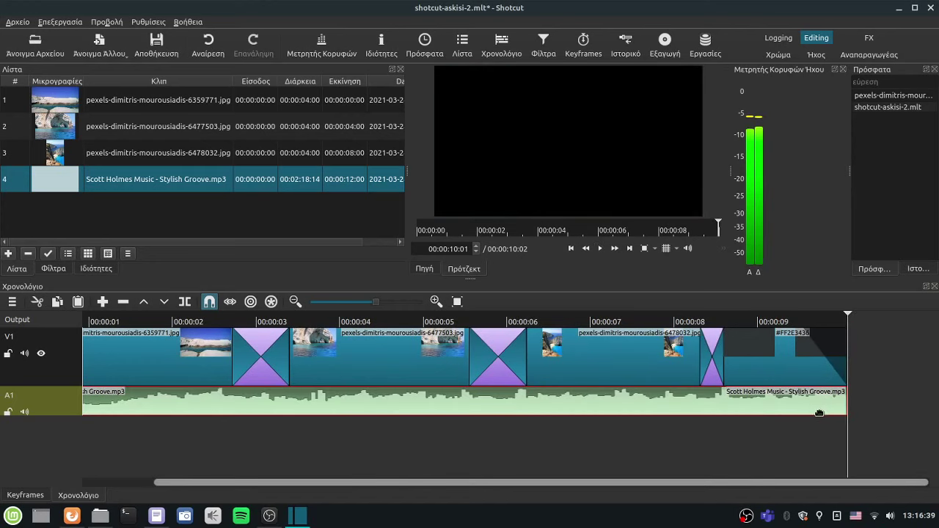
Step: Add a fade-out of about 1 second to the end of the music clip on A1 and play it back
mouse_move(843, 394)
left_click_drag(844, 394, 761, 404)
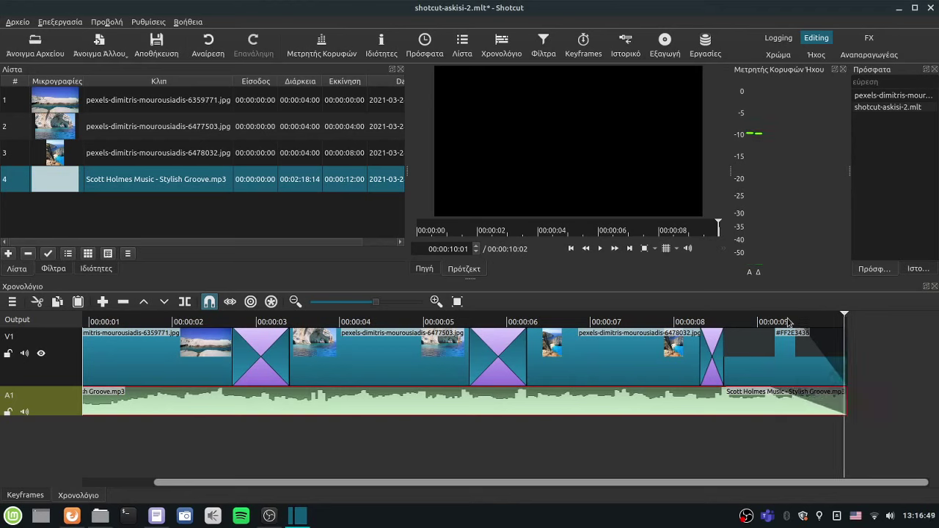
left_click(677, 321)
left_click(600, 248)
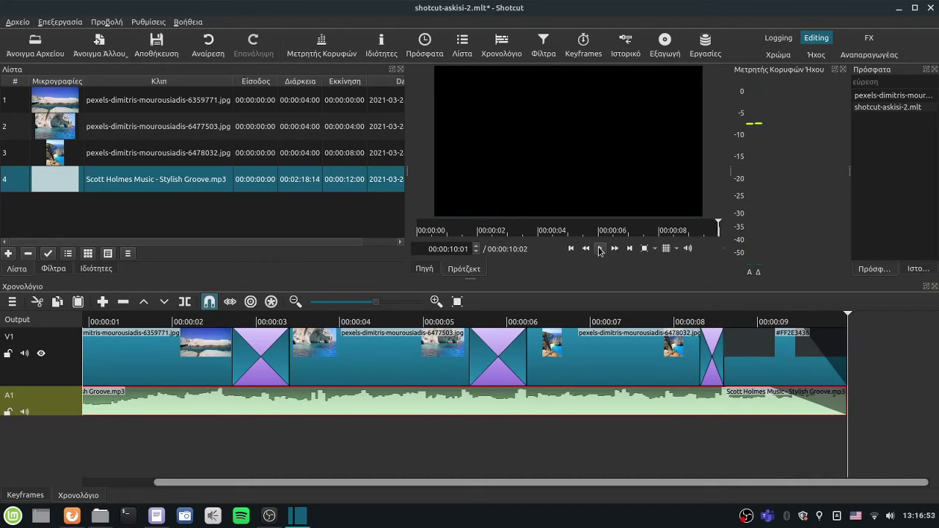
left_click_drag(683, 482, 529, 500)
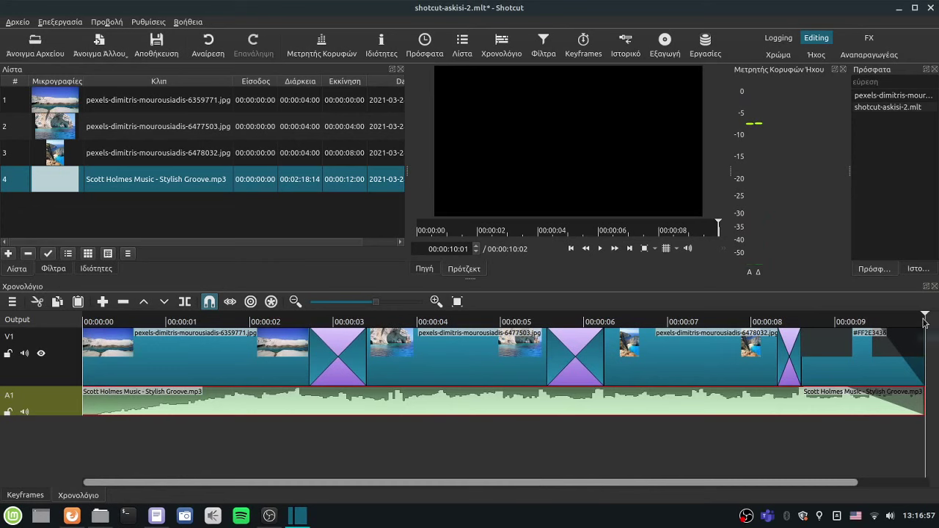
left_click_drag(746, 484, 850, 478)
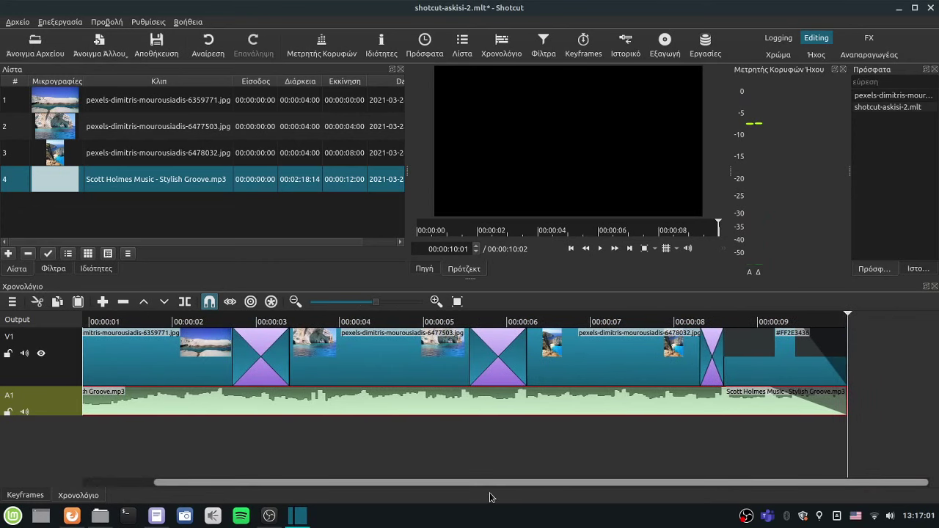
left_click_drag(464, 484, 394, 486)
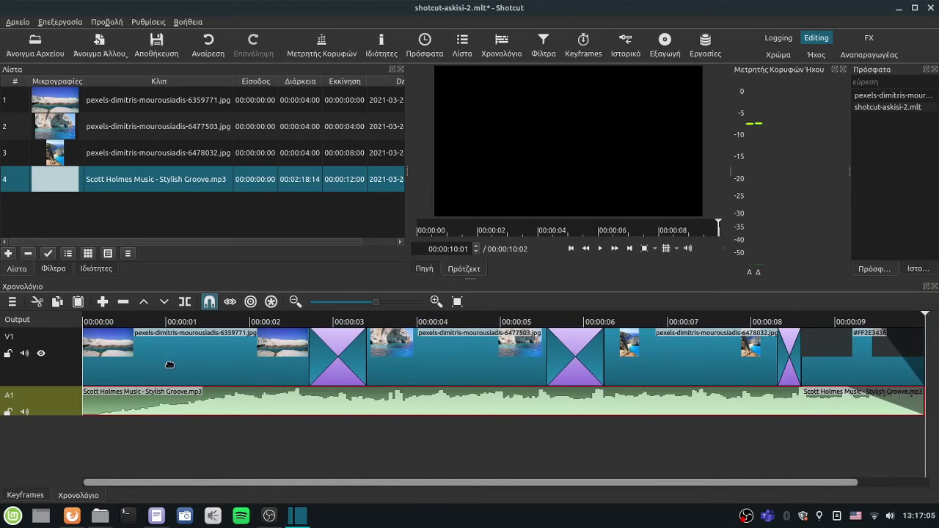
Step: Add a Text: Rich filter with the text "Milos" to the first photo clip, with the playhead at about 00:00:01:20
left_click_drag(924, 322, 211, 309)
scroll(257, 477, "up", 2)
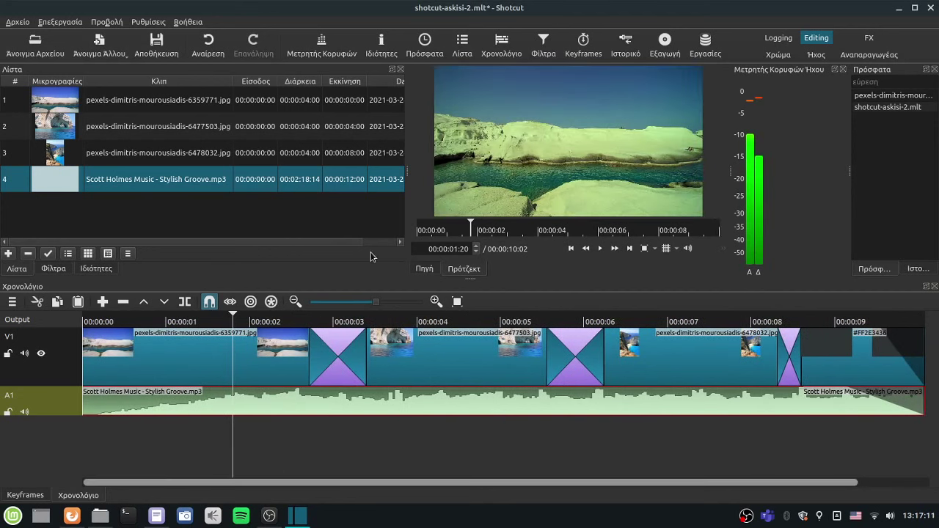
left_click(190, 356)
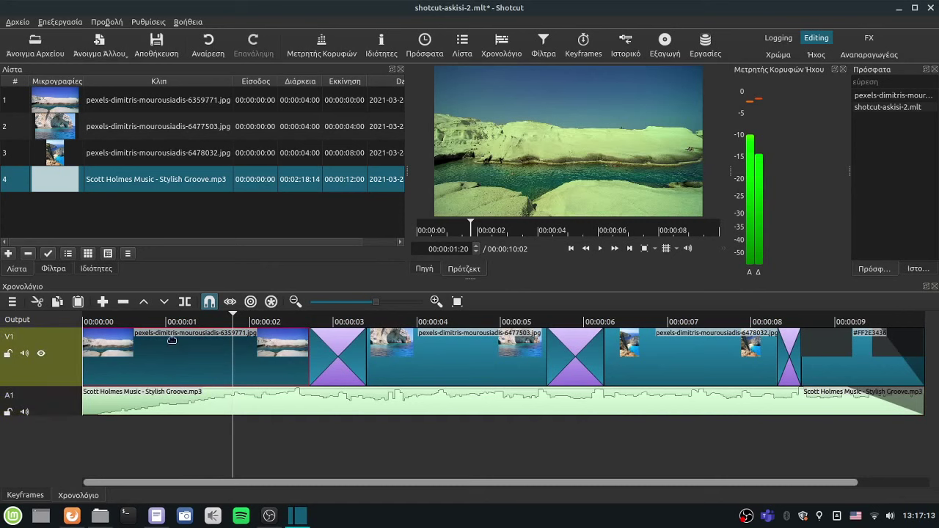
left_click(51, 270)
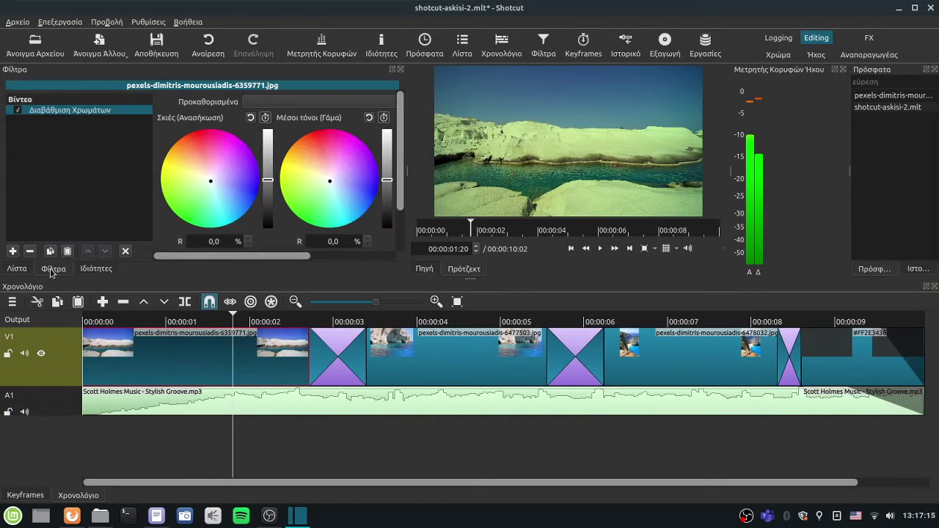
left_click(13, 252)
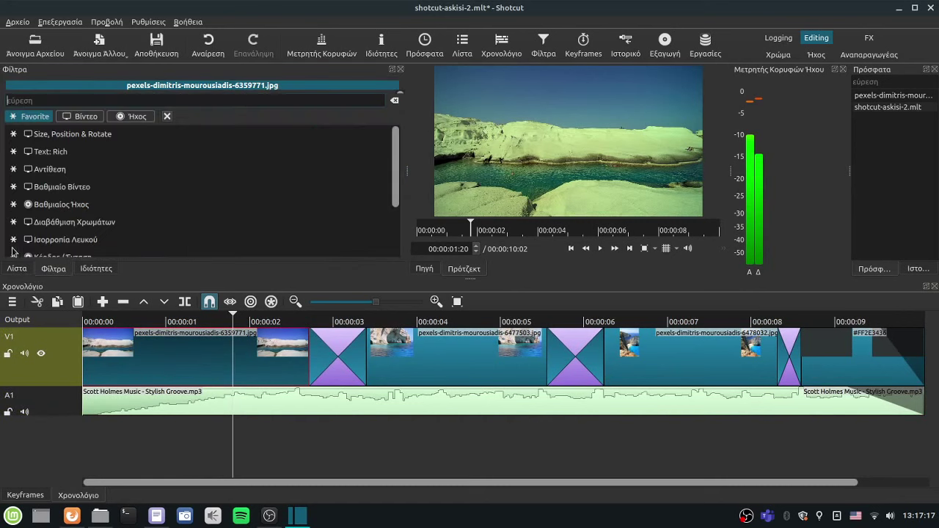
left_click(72, 152)
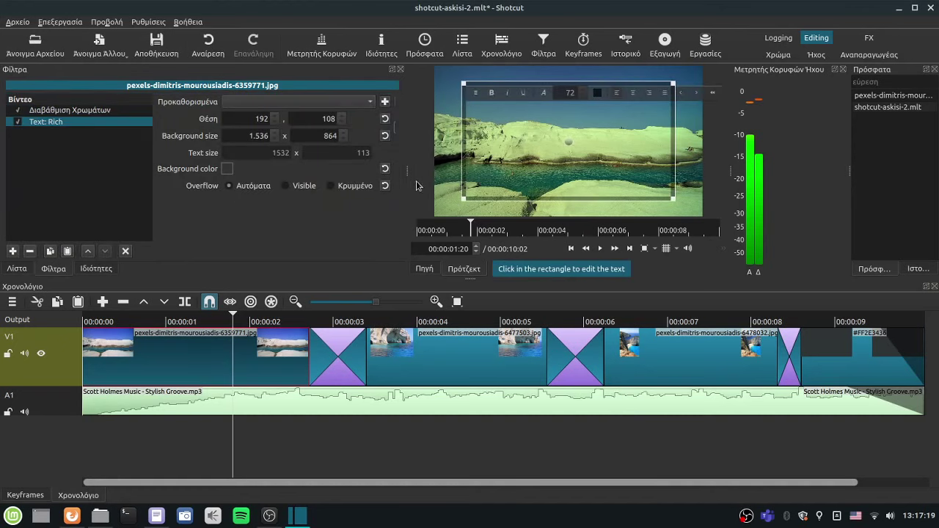
left_click(497, 152)
type("Mil")
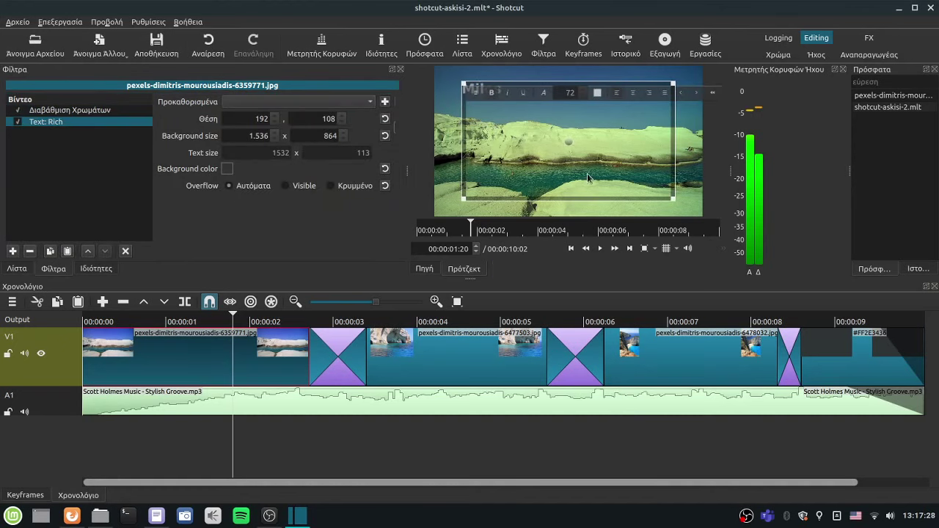
Step: Select the second photo clip, move the playhead to about 00:00:04:04, and undo the last change
left_click(431, 355)
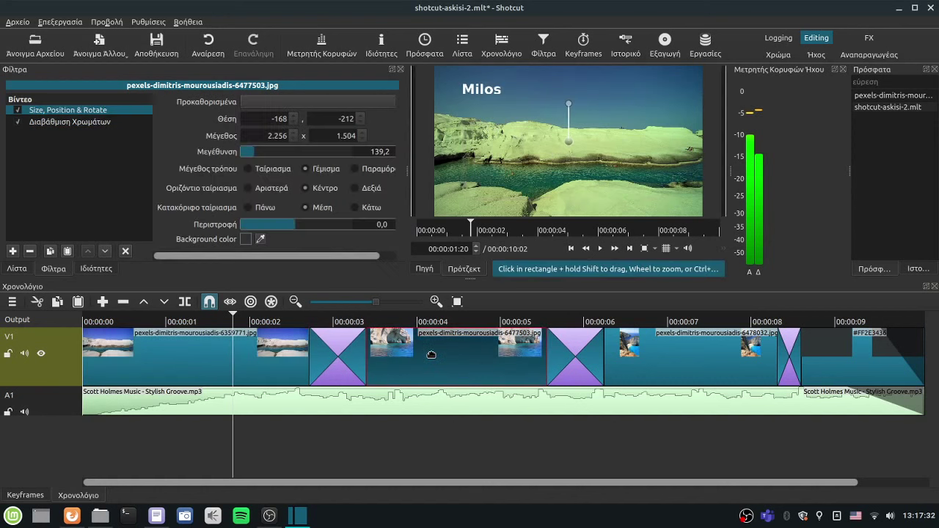
left_click_drag(234, 322, 429, 335)
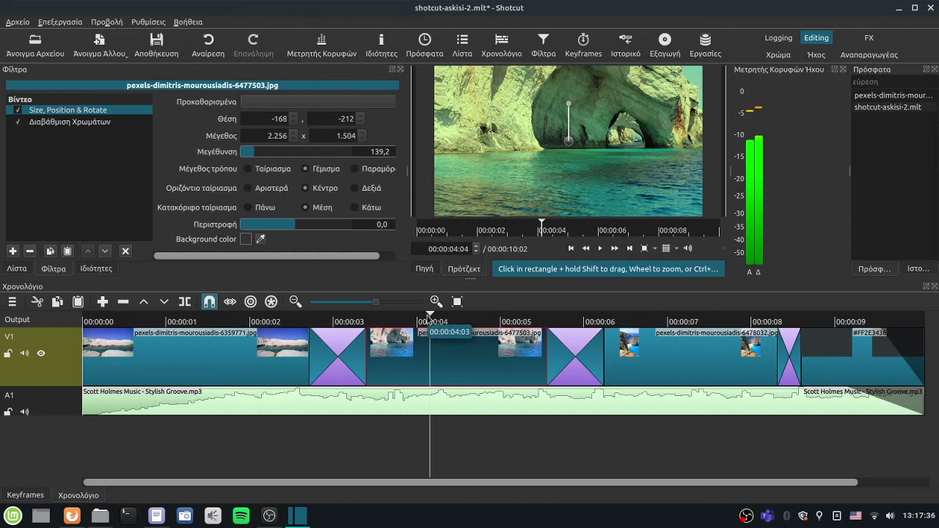
key("ctrl+z")
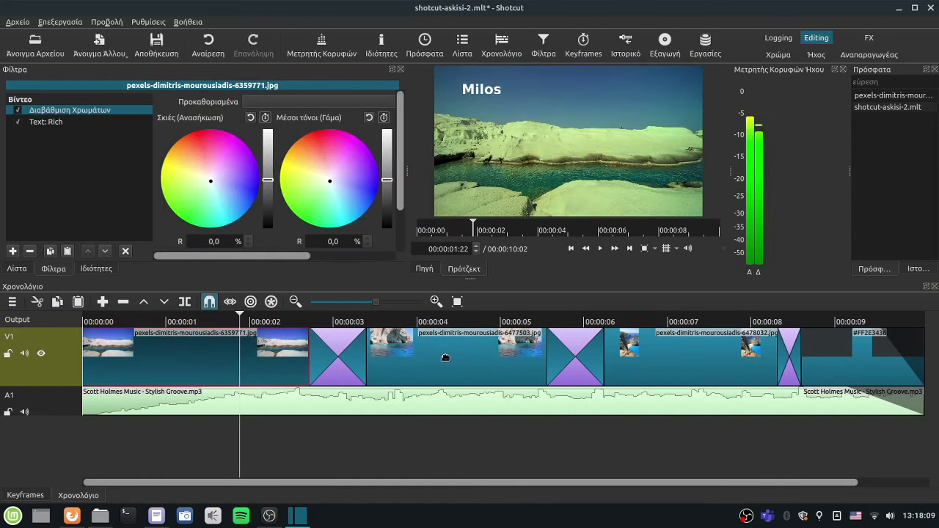
Step: Add a Text: Rich filter with the text "Koufonisia" to the second photo clip, with the playhead at 00:00:03:10
left_click(446, 357)
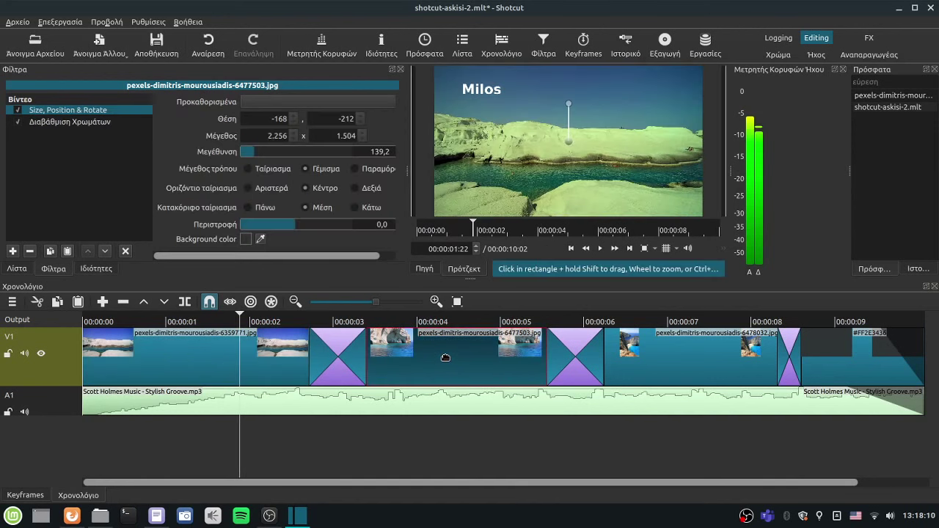
left_click(12, 252)
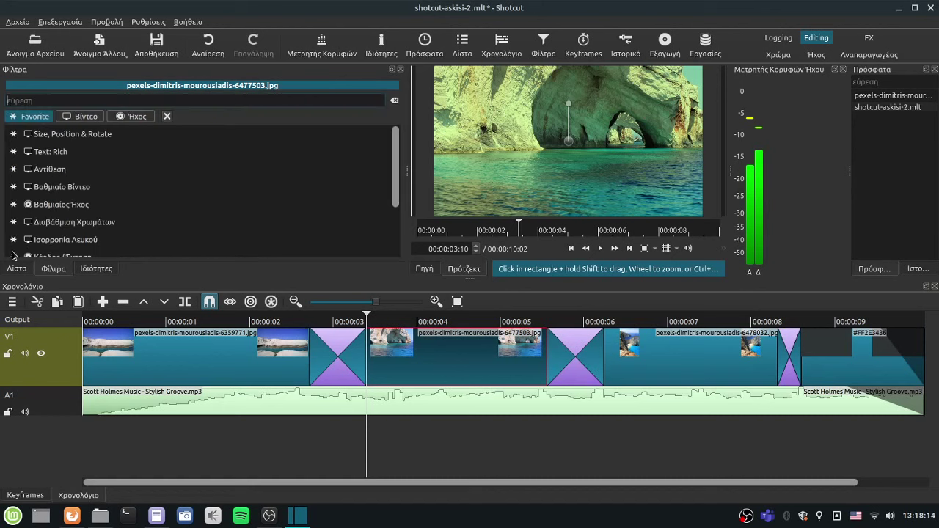
left_click(71, 155)
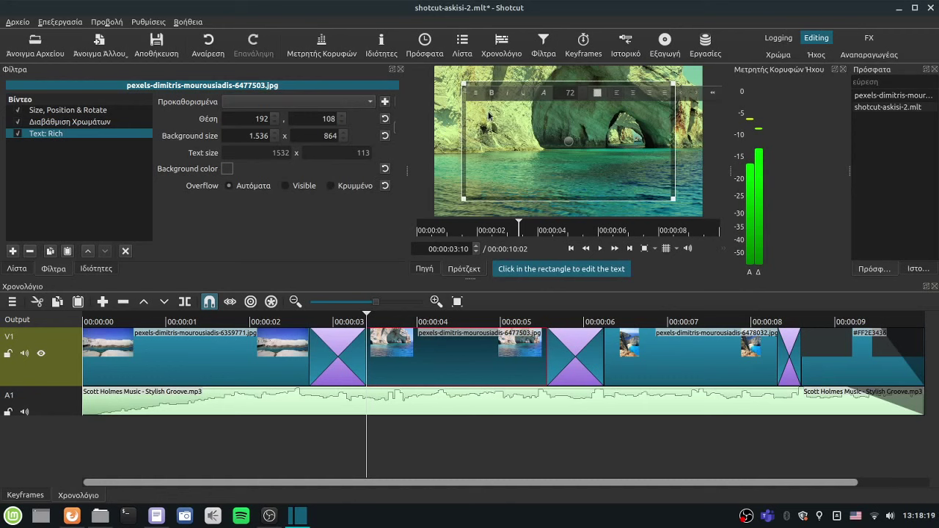
Step: Add a Text: Rich filter with the text "Zakynthos" to the third photo clip, with the playhead at 00:00:06:06
left_click(660, 357)
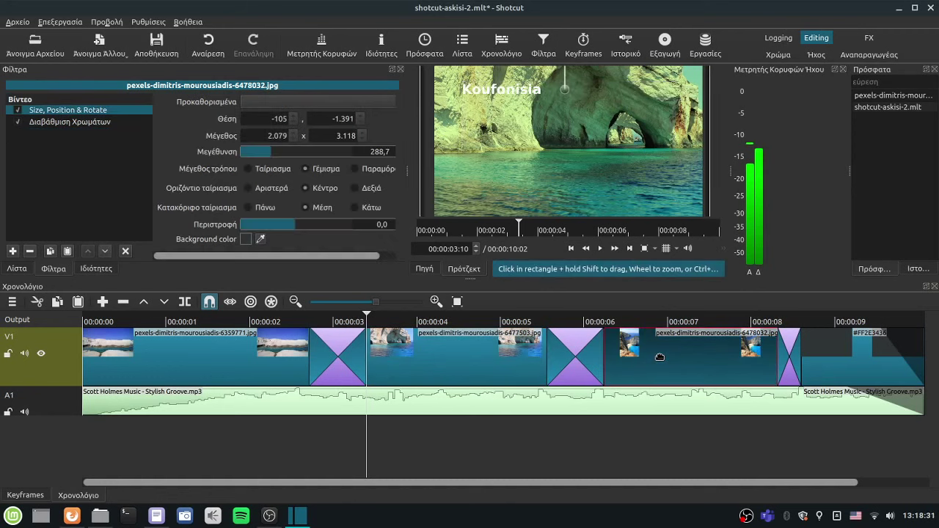
left_click(660, 357)
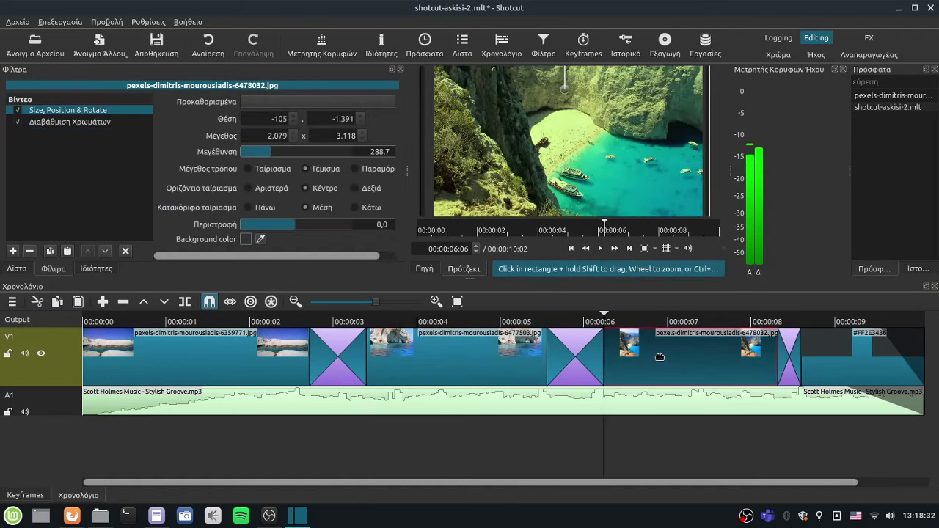
left_click(16, 252)
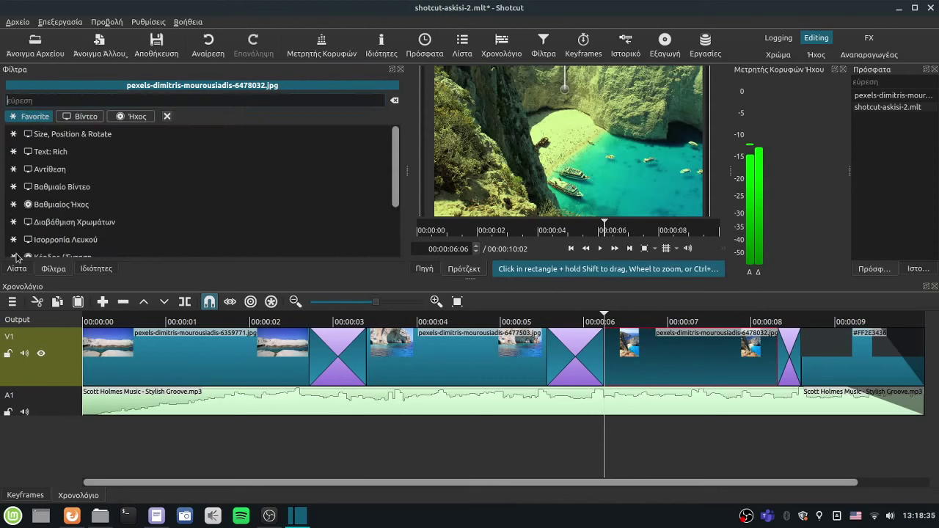
left_click(59, 152)
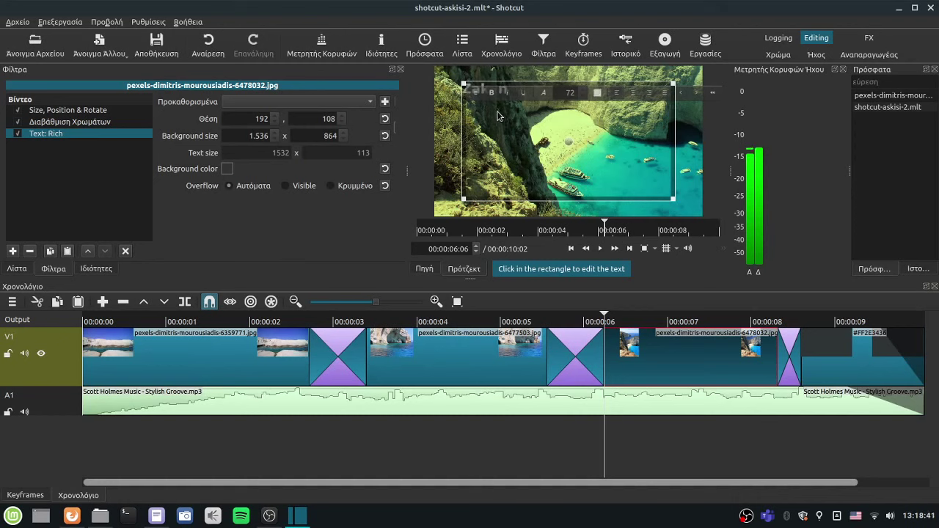
type("nthos")
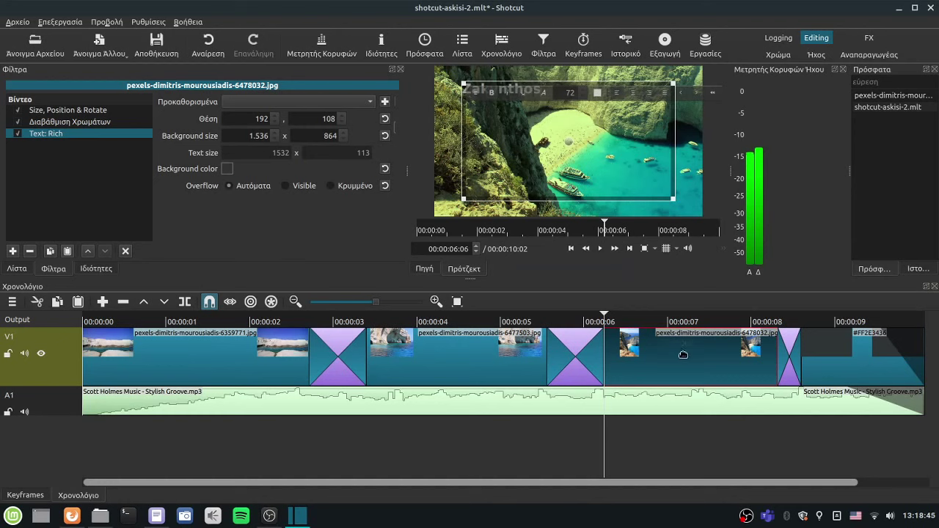
Step: Play the whole project from 00:00:00:00, with the third photo's Size, Position & Rotate filter selected instead of its text filter
left_click(621, 346)
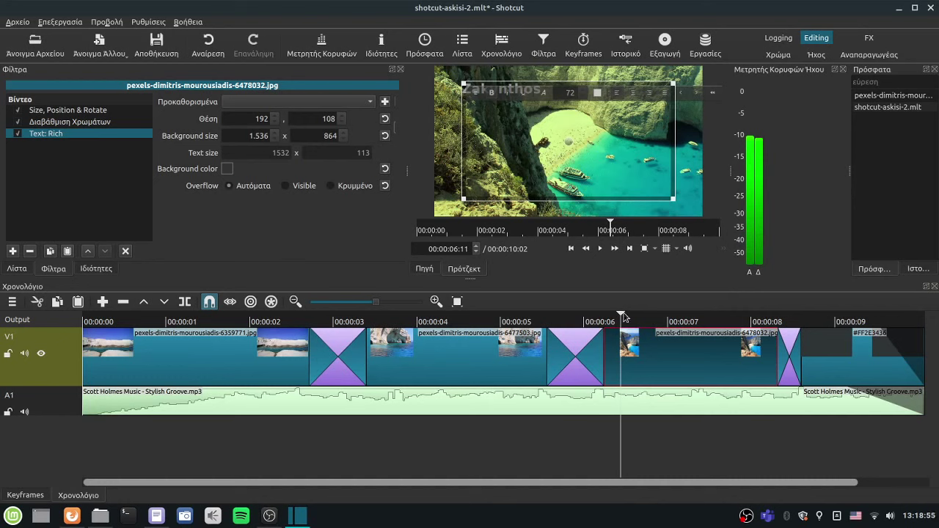
left_click(573, 251)
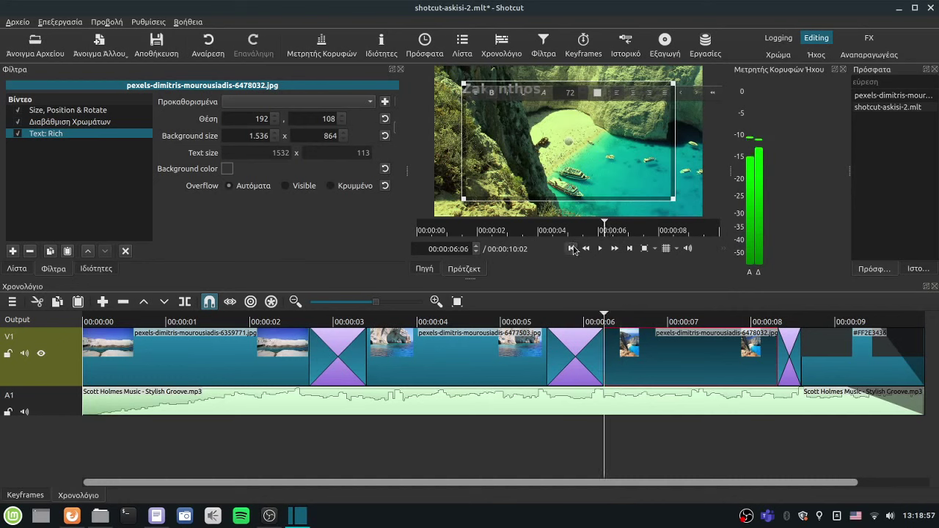
left_click(574, 250)
left_click(574, 251)
left_click(574, 250)
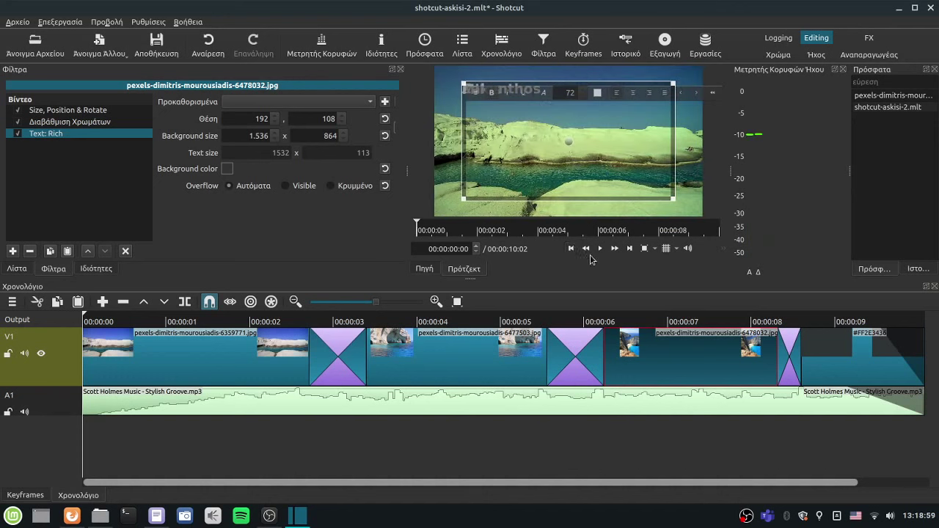
left_click(599, 249)
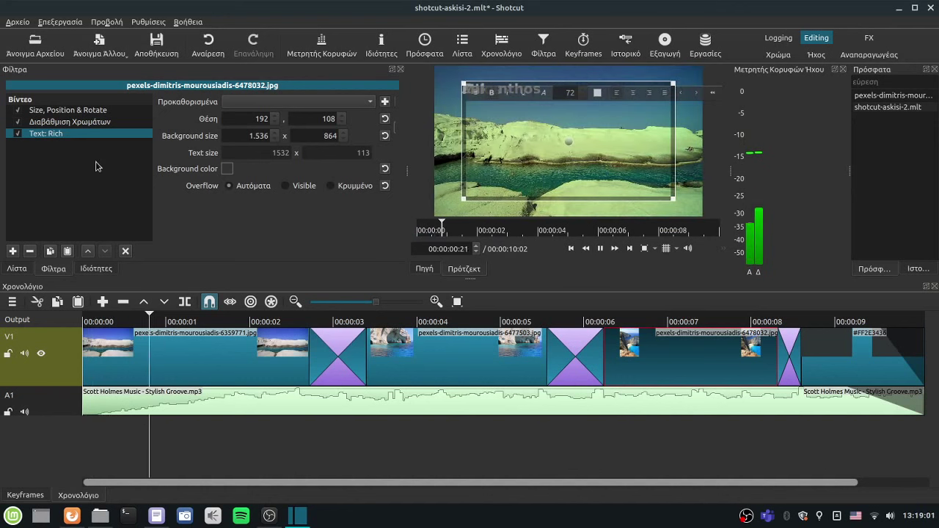
left_click(78, 112)
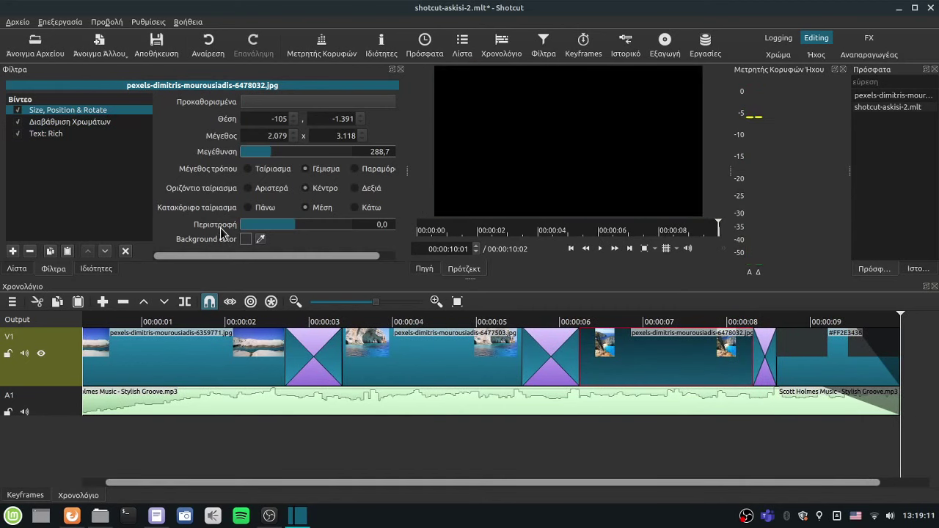
Step: Export the timeline as an mp4 video named "shotcut-askisi-2-teliko" in the Βίντεο folder, checking the advanced export settings first
left_click(665, 44)
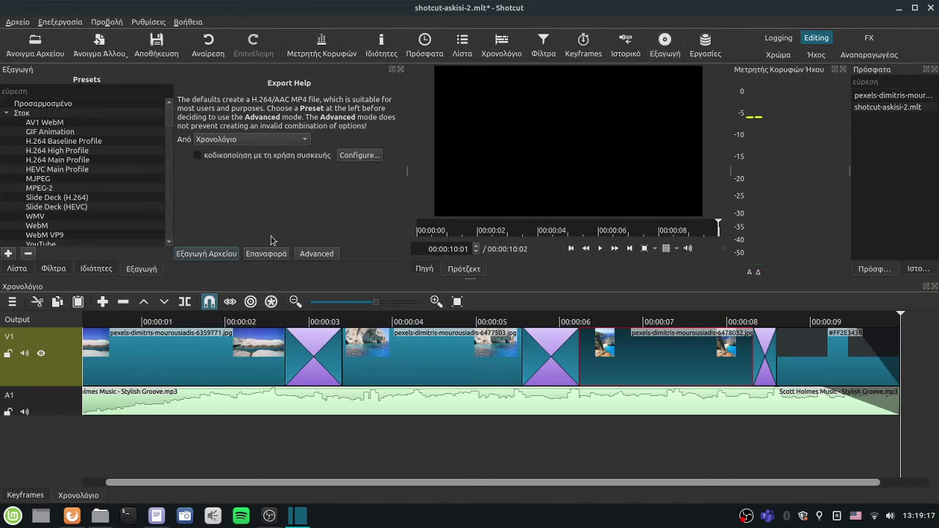
left_click(314, 256)
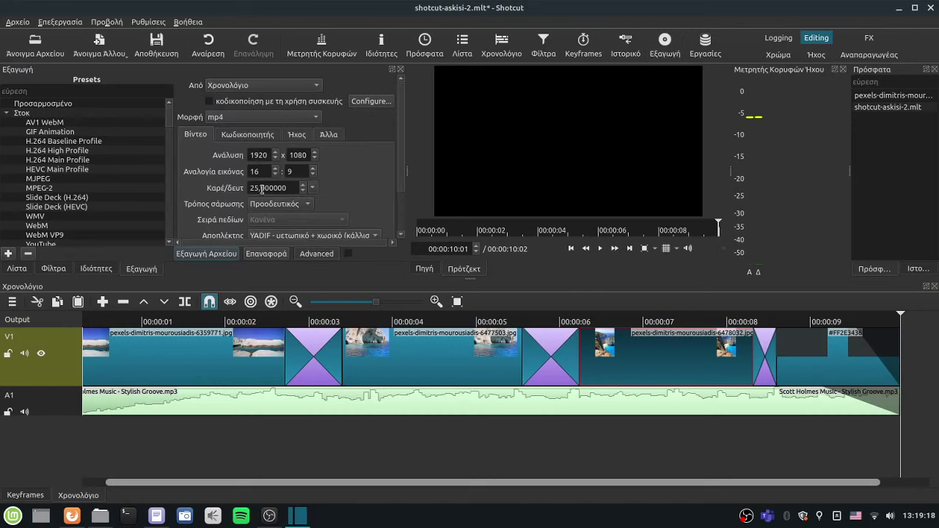
left_click(206, 253)
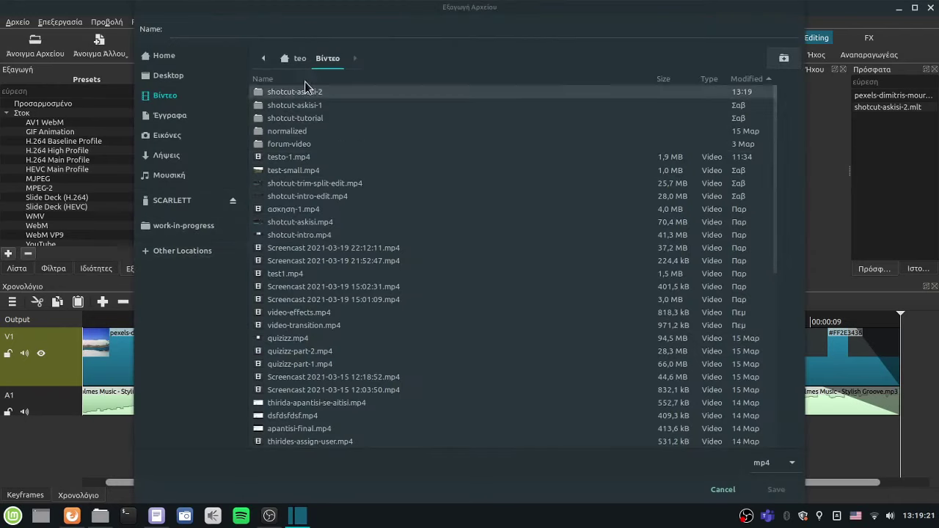
left_click(227, 38)
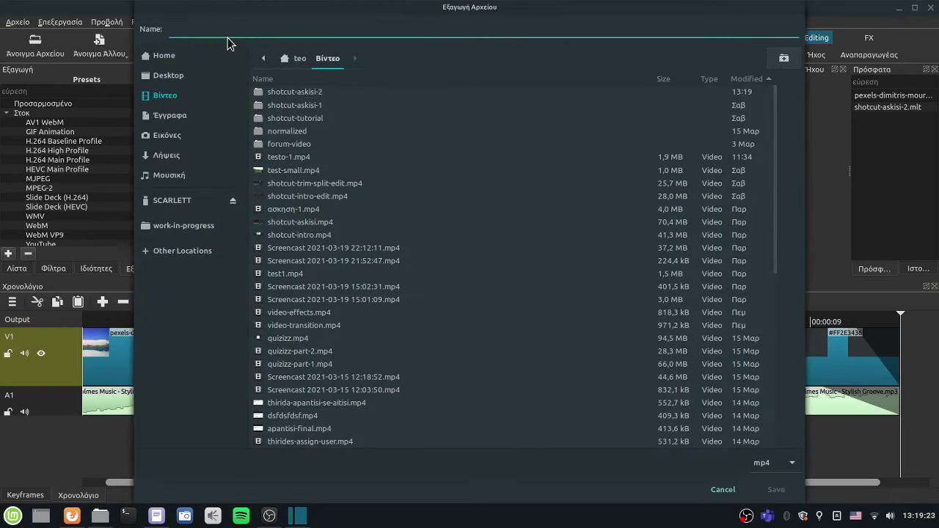
type("shotcut-askisi-2-teliko")
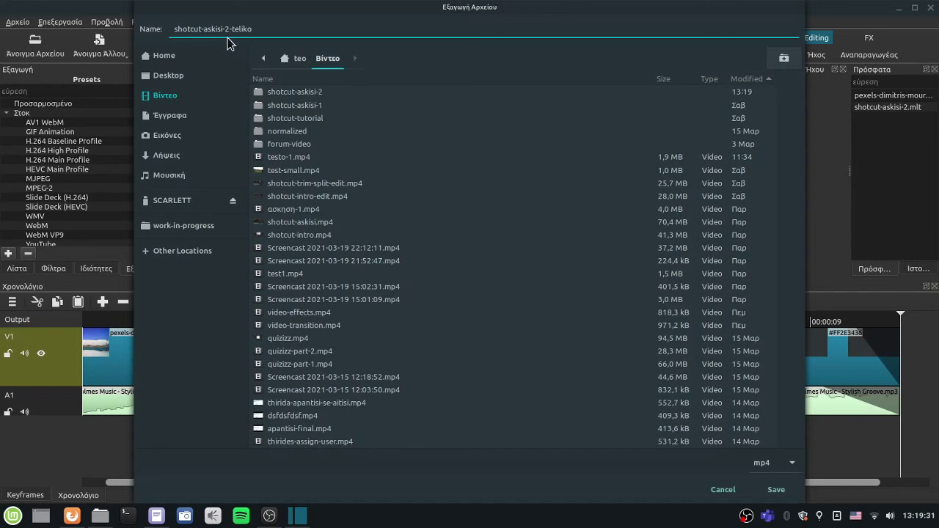
key("Return")
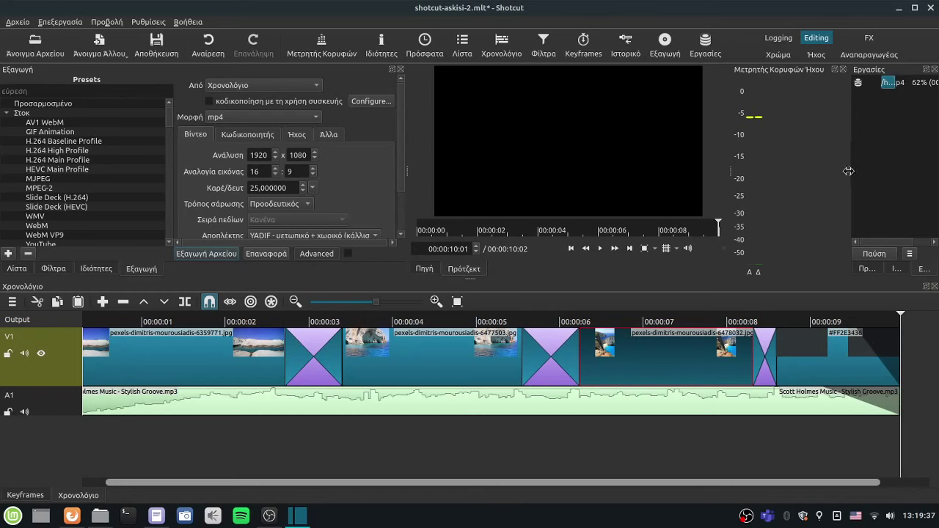
Step: Widen the job list, open the finished export from it and play it until about 00:00:07:02
left_click_drag(851, 173, 794, 188)
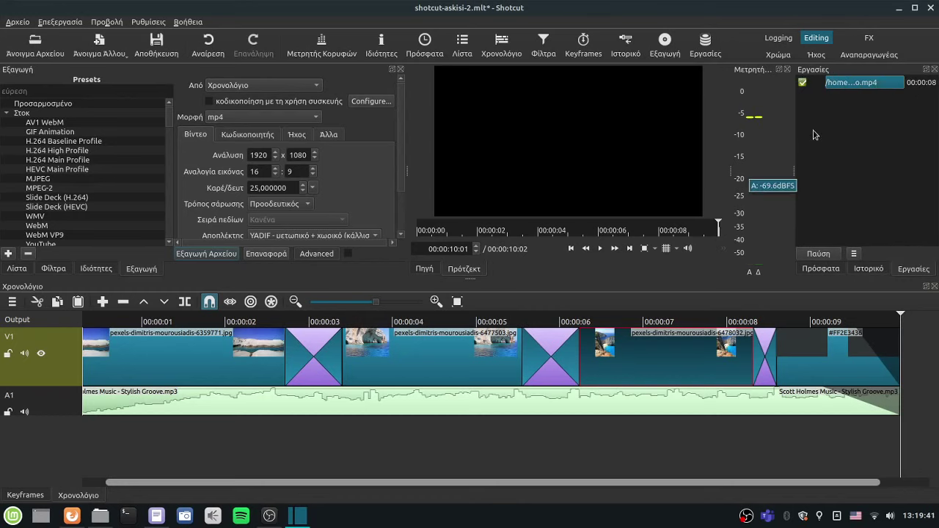
right_click(841, 87)
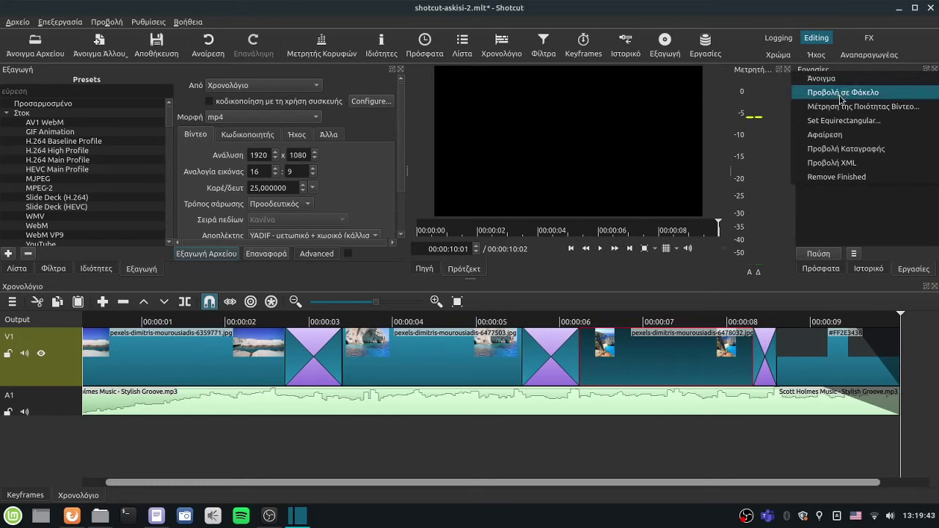
left_click(830, 78)
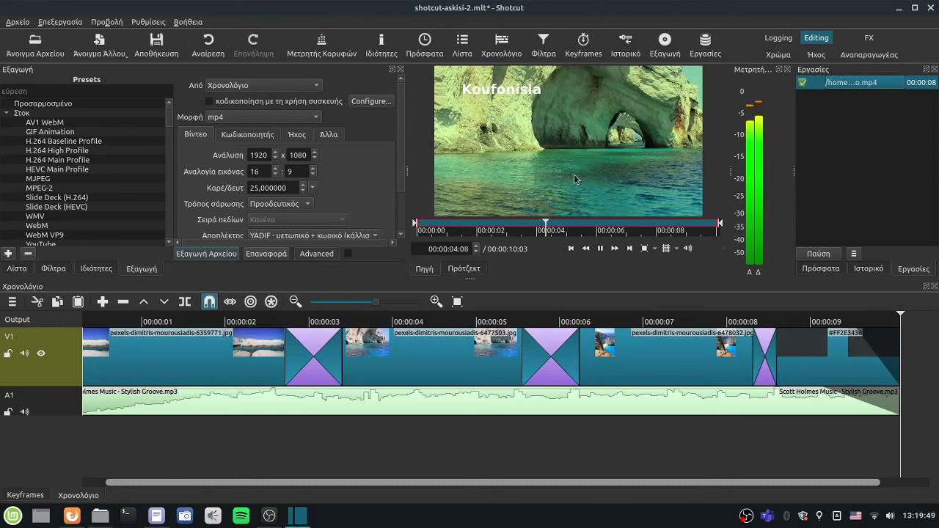
left_click(601, 252)
Step: Show the exported video in its folder from the job list, and minimize the file manager window
right_click(859, 80)
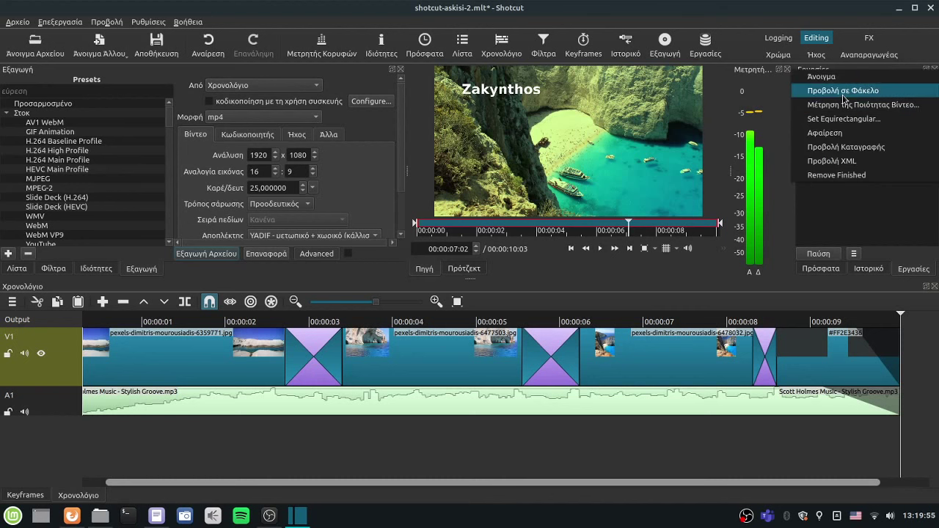
left_click(843, 92)
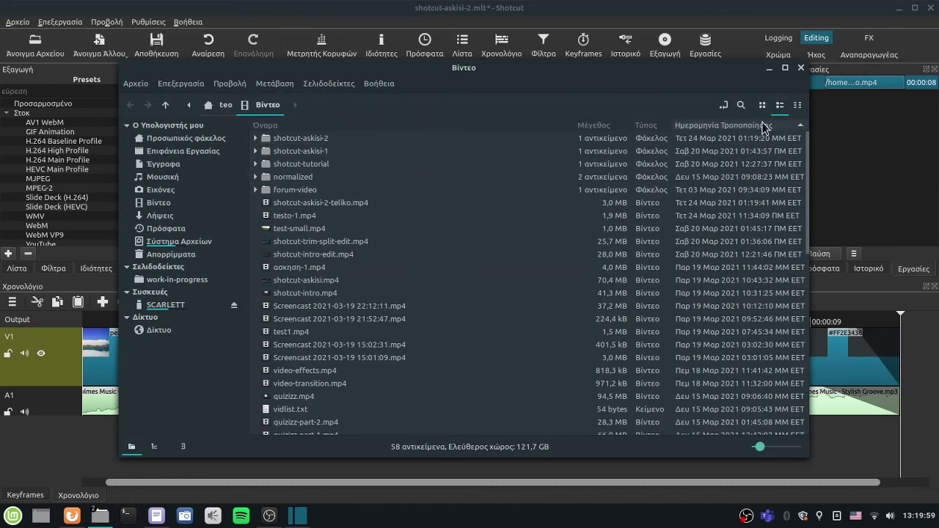
left_click(770, 67)
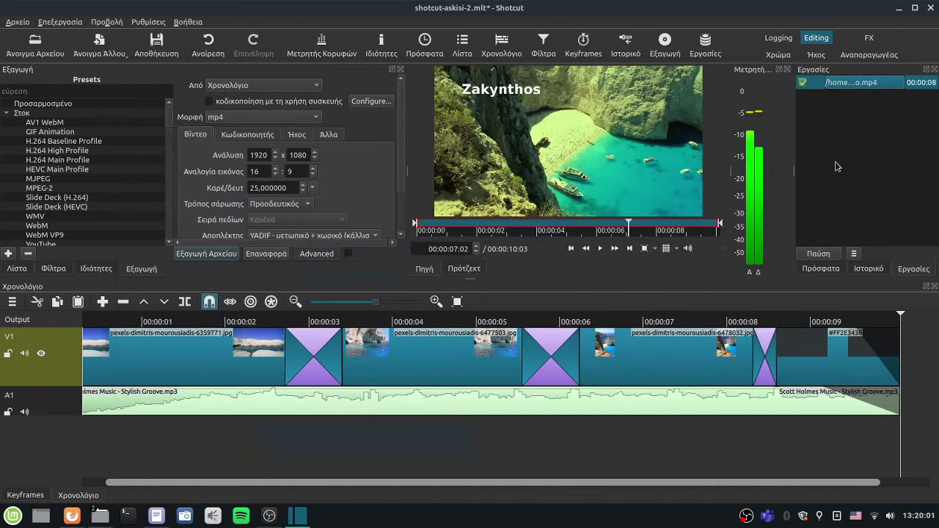